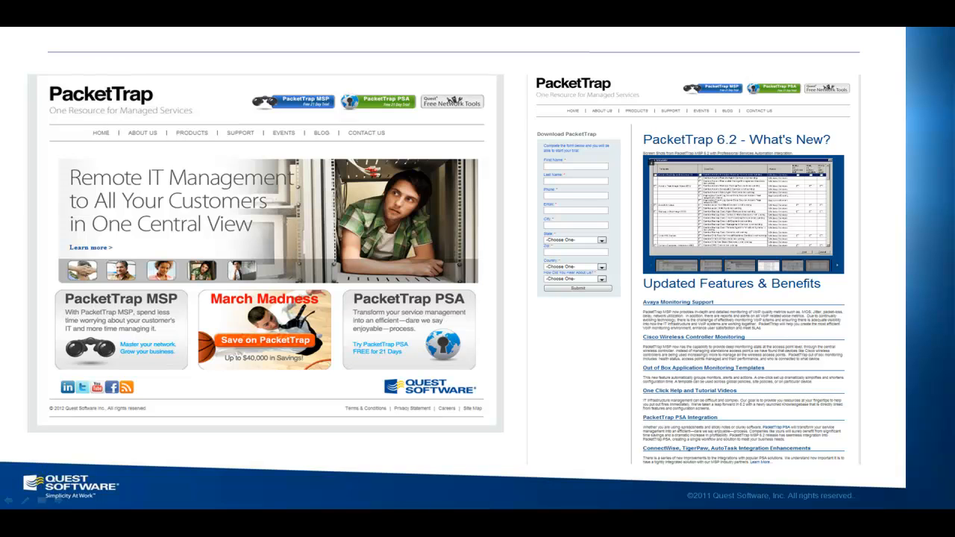
Switch to PacketTrap MSP Studio and open the Patch Management configuration
click(613, 530)
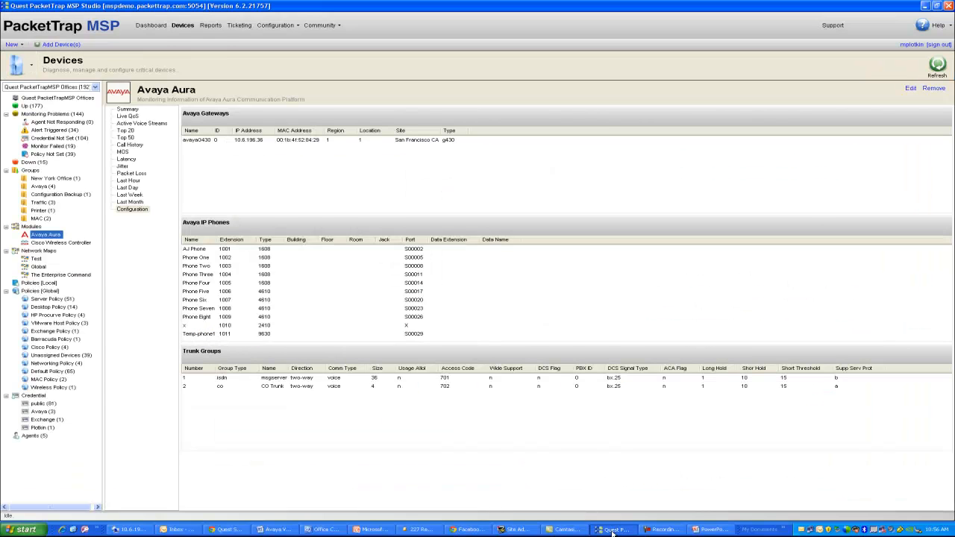
click(184, 28)
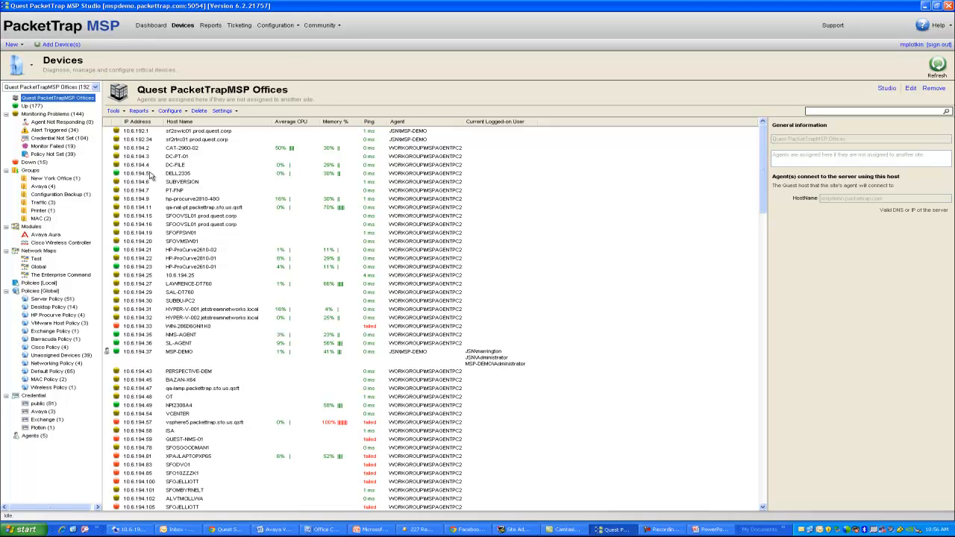
click(290, 28)
mouse_move(275, 33)
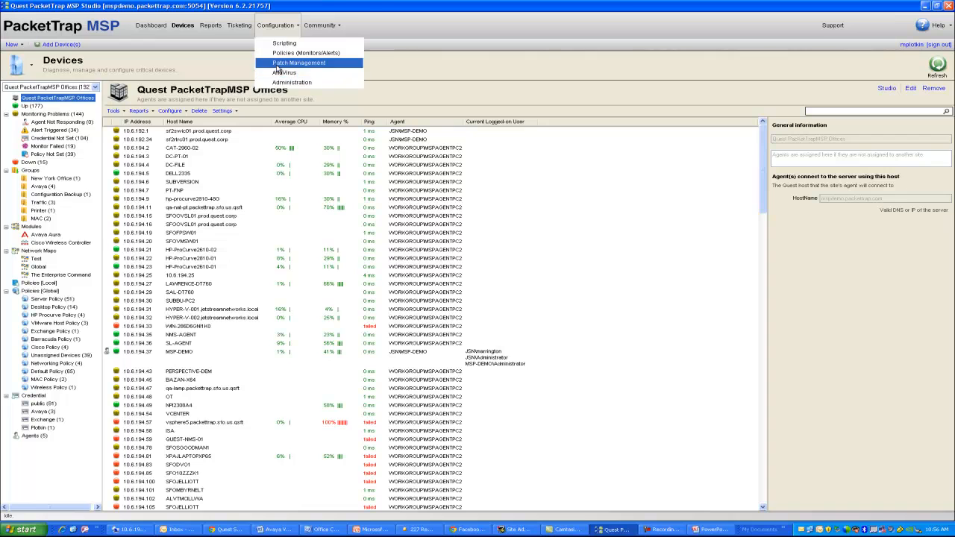
click(278, 64)
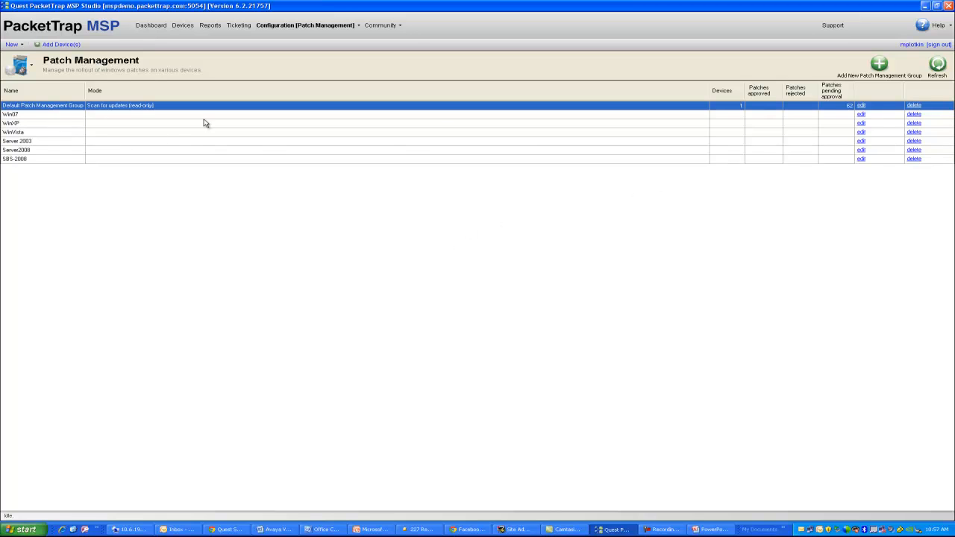
Add a new patch management group named SBS 2011
click(879, 65)
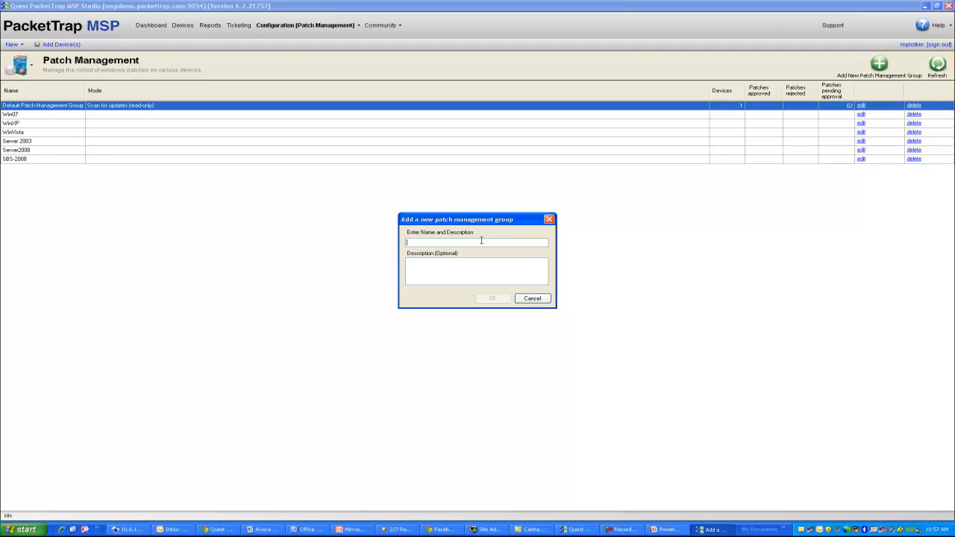
text(SBS 2)
text(001)
key(BackSpace)
key(BackSpace)
text(11)
click(492, 300)
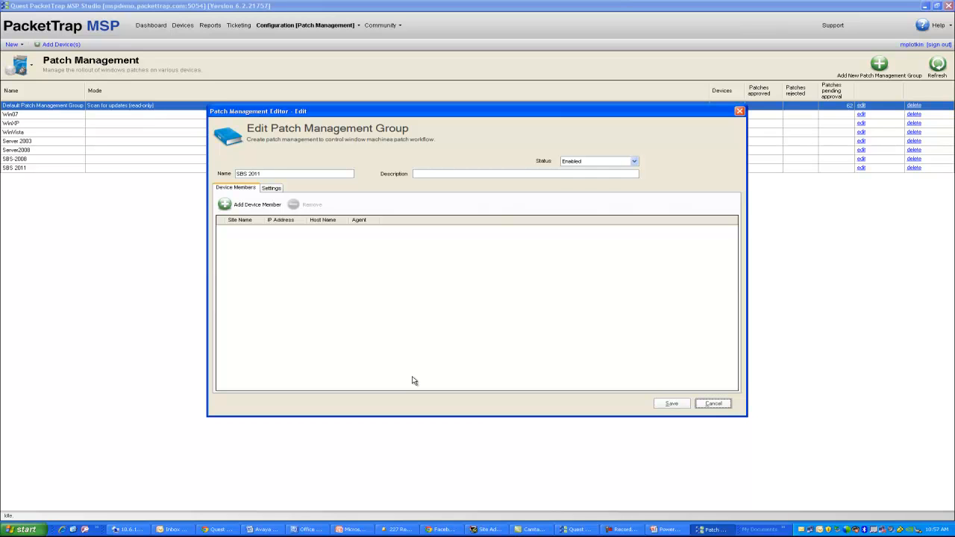
Try to add the first seven available devices to the SBS 2011 group, sorting the available devices by vendor and role
click(239, 209)
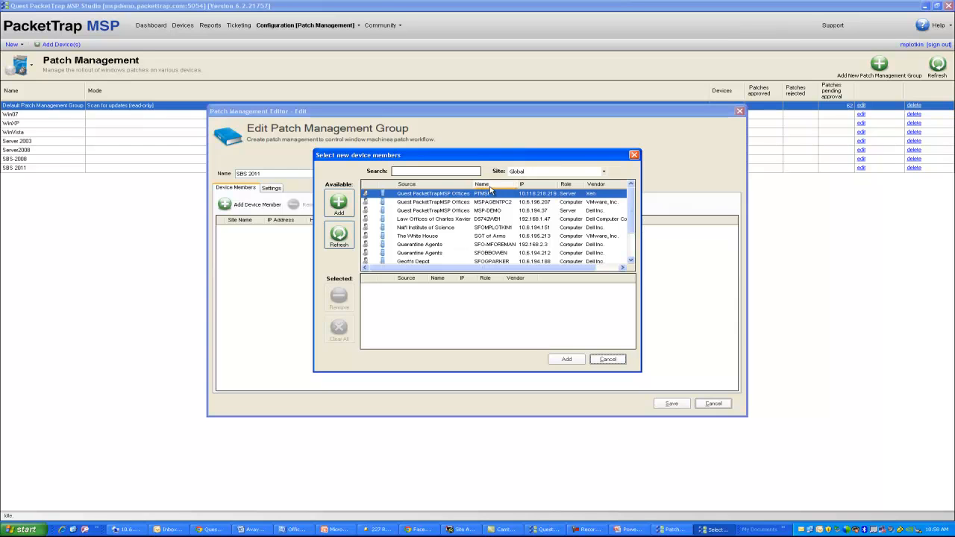
shift+click(468, 244)
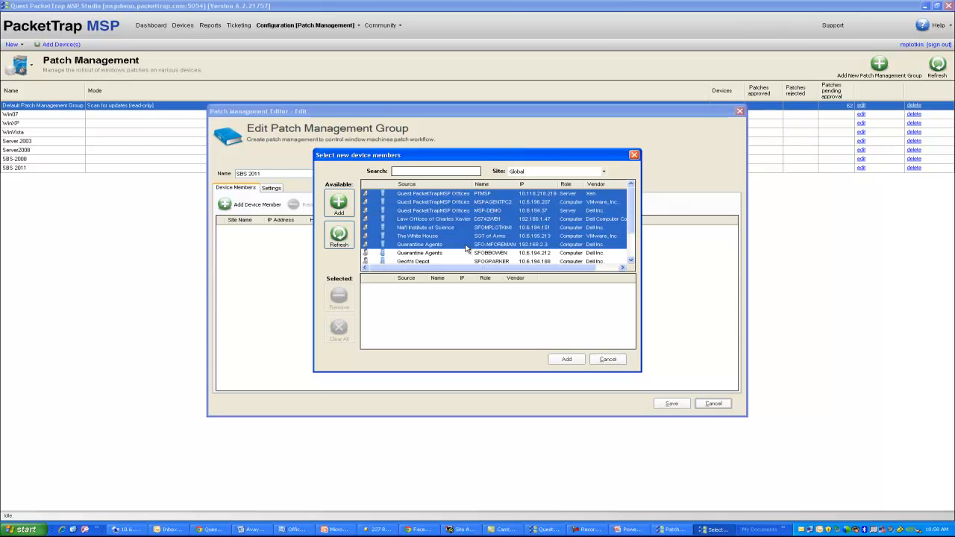
click(337, 203)
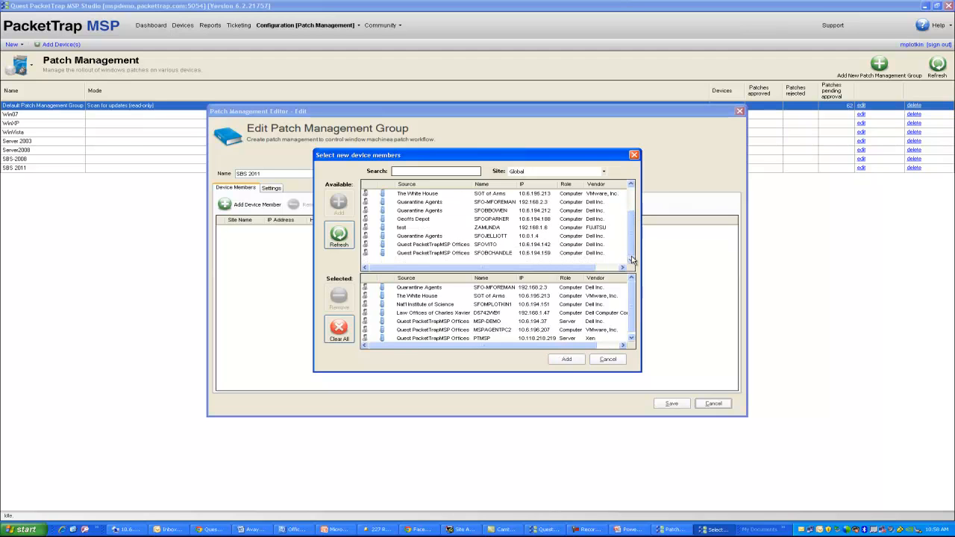
click(602, 185)
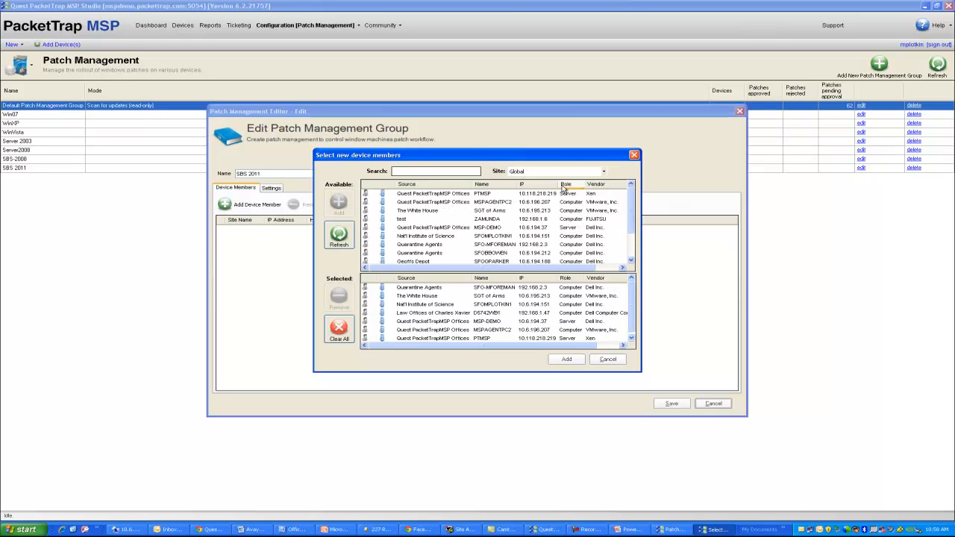
click(568, 184)
click(579, 228)
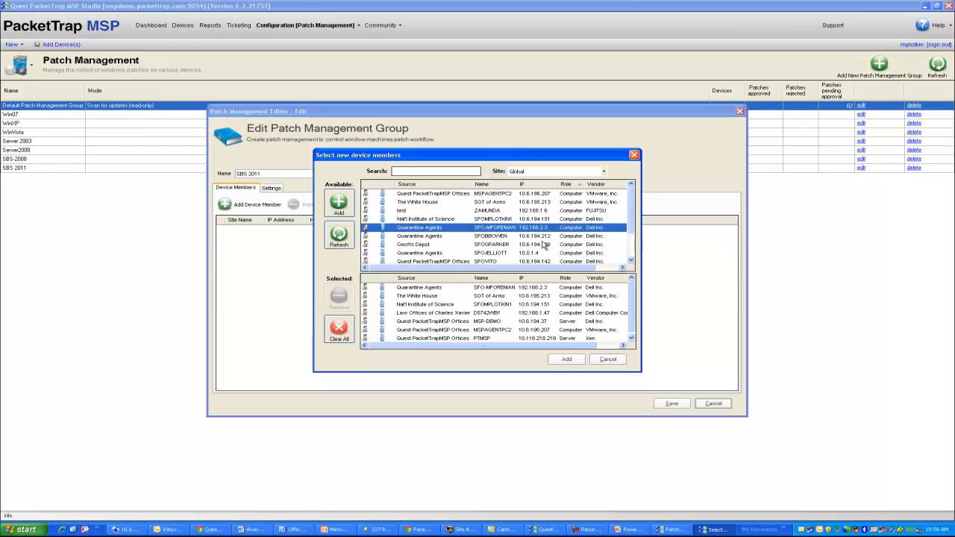
scroll(550, 246, down, 2)
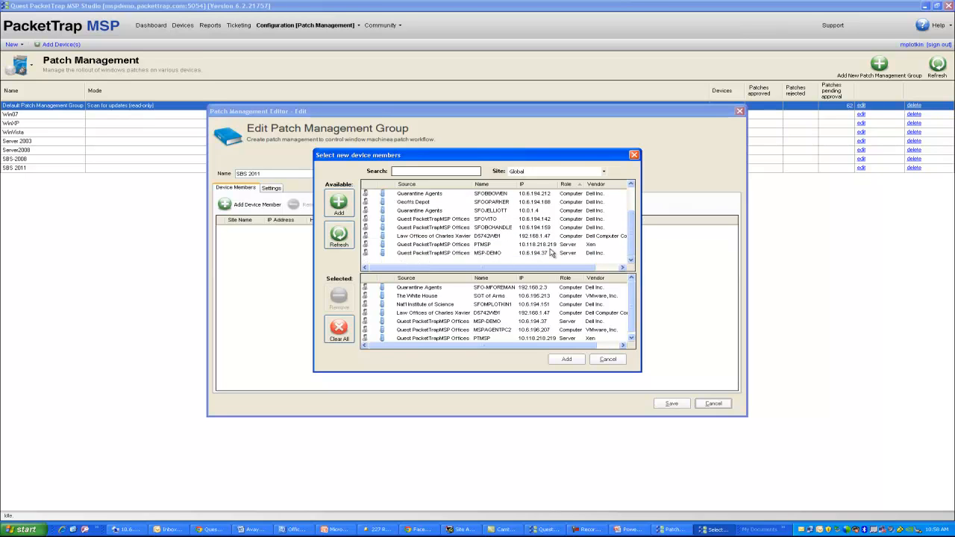
click(608, 359)
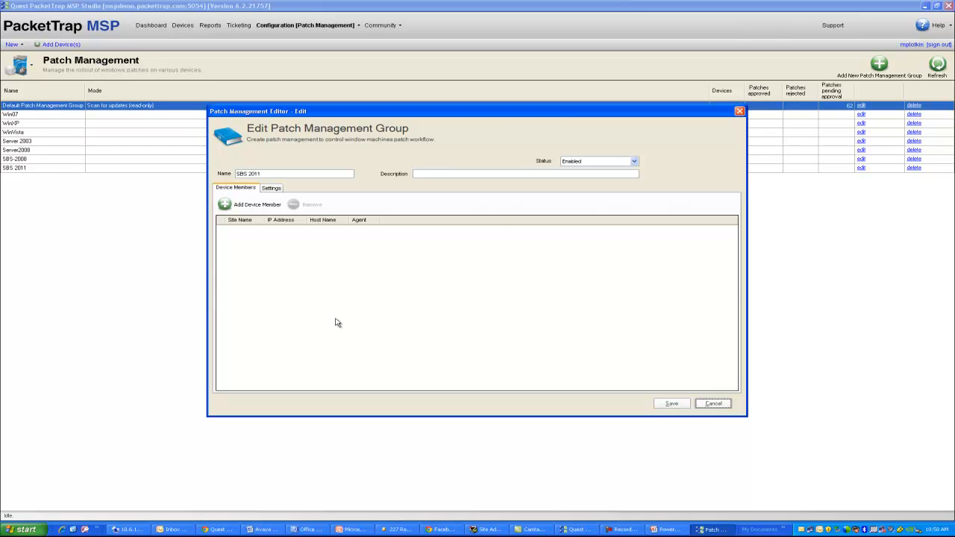
Explore the SBS 2011 group's scan schedule, Automatic Update modes and read-only monitoring option, and discard the changes
click(270, 189)
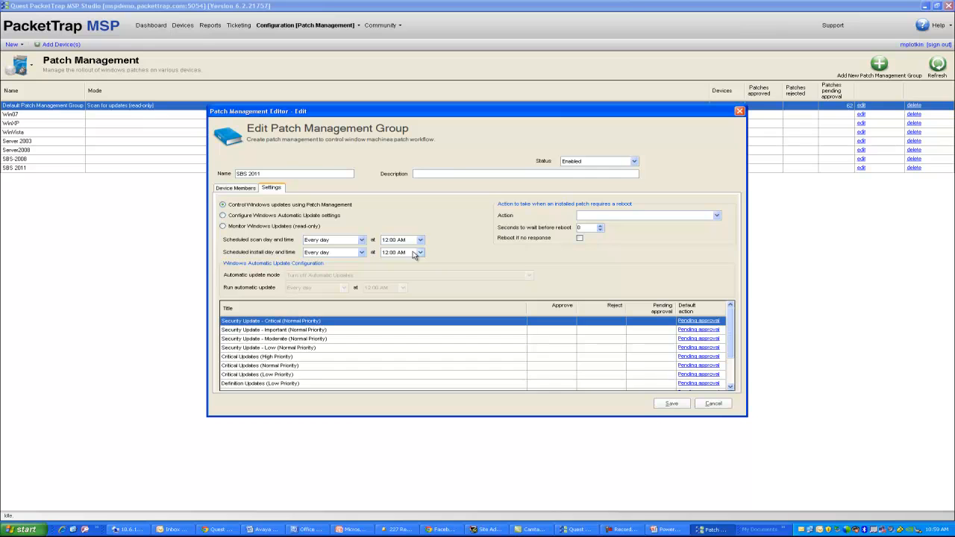
click(361, 240)
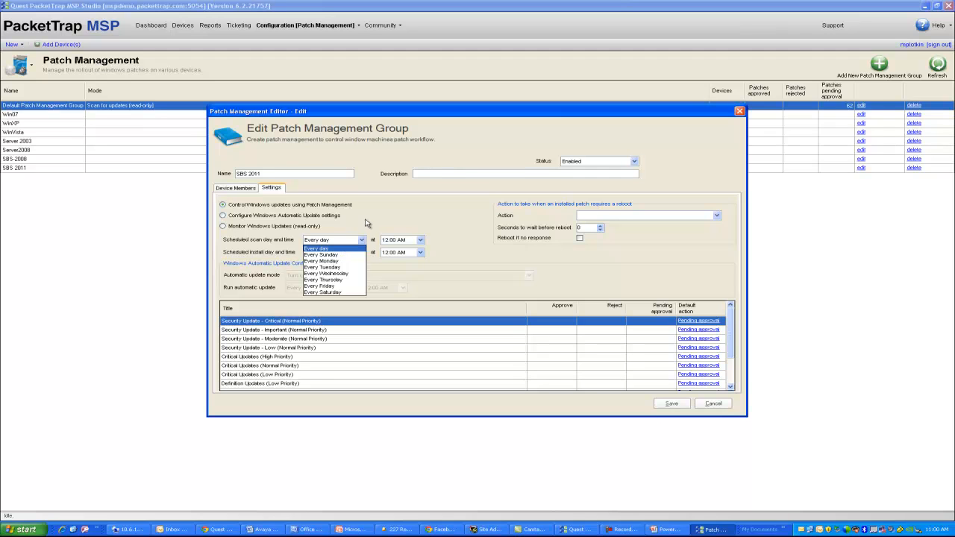
click(358, 225)
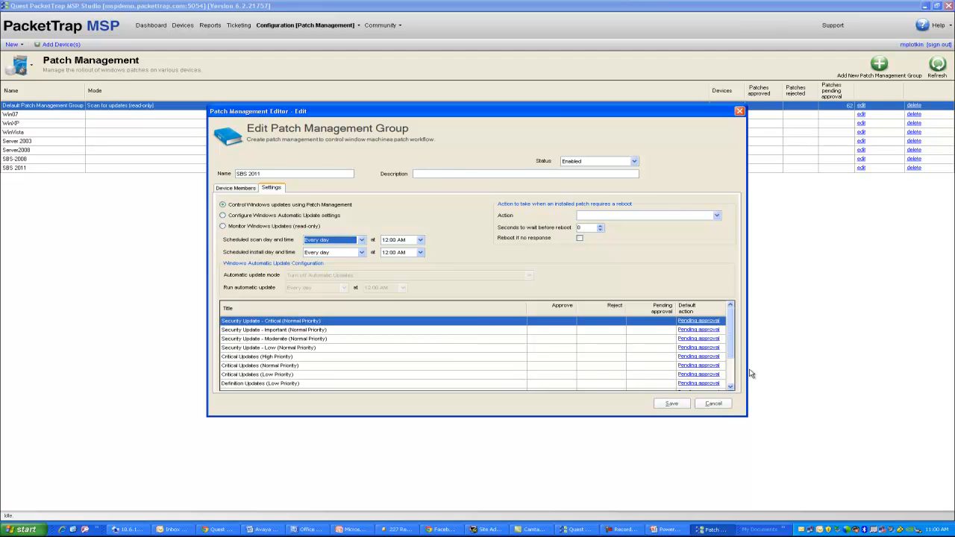
click(239, 215)
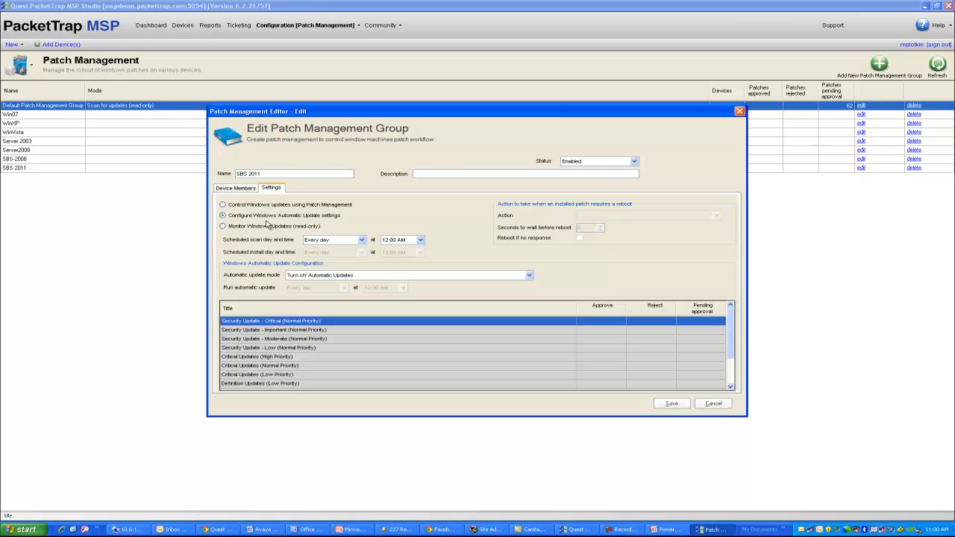
click(413, 277)
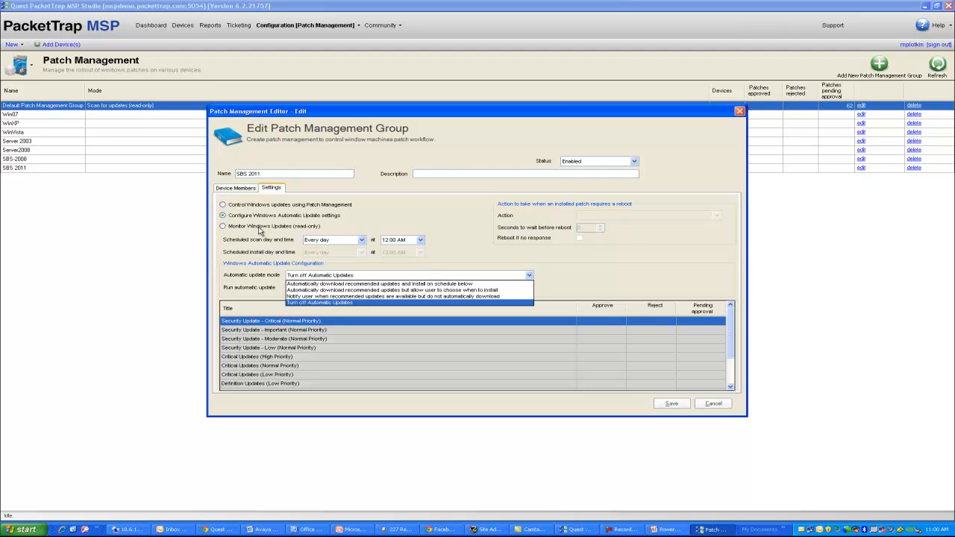
click(223, 230)
click(224, 228)
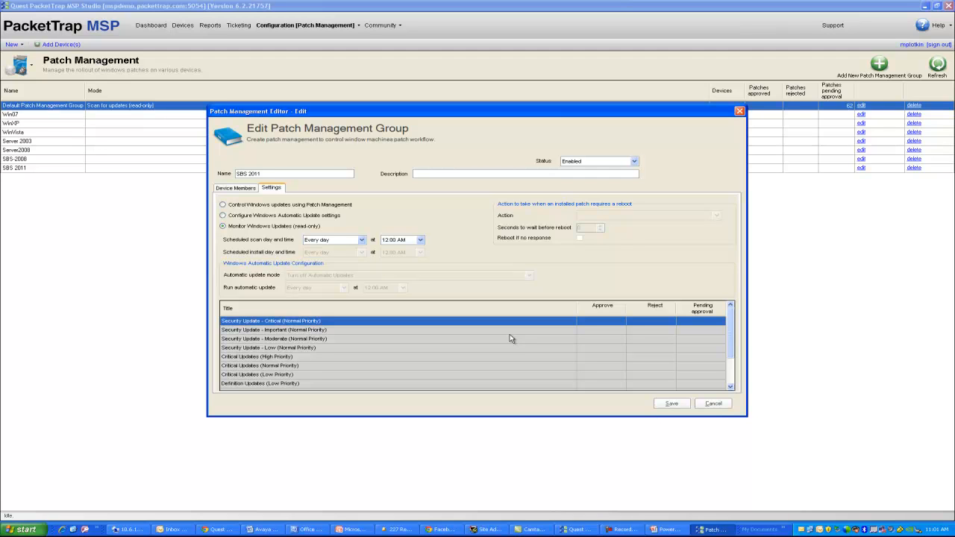
click(713, 403)
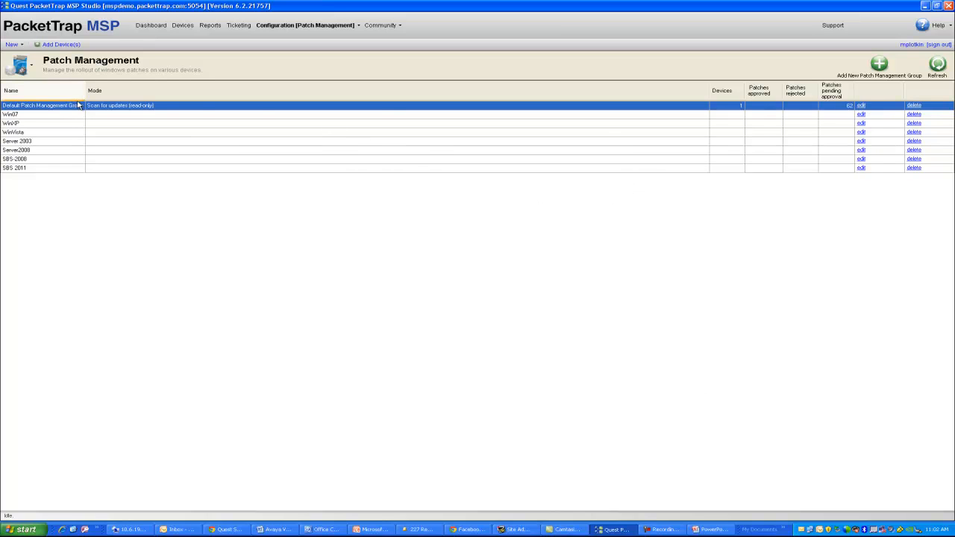
Edit the Default Patch Management Group so that it controls Windows updates using Patch Management
click(861, 105)
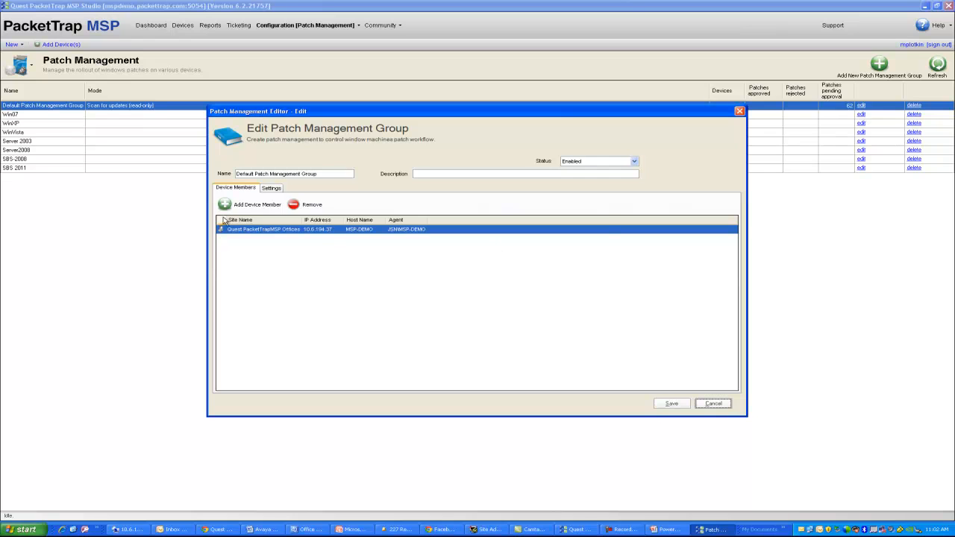
click(271, 187)
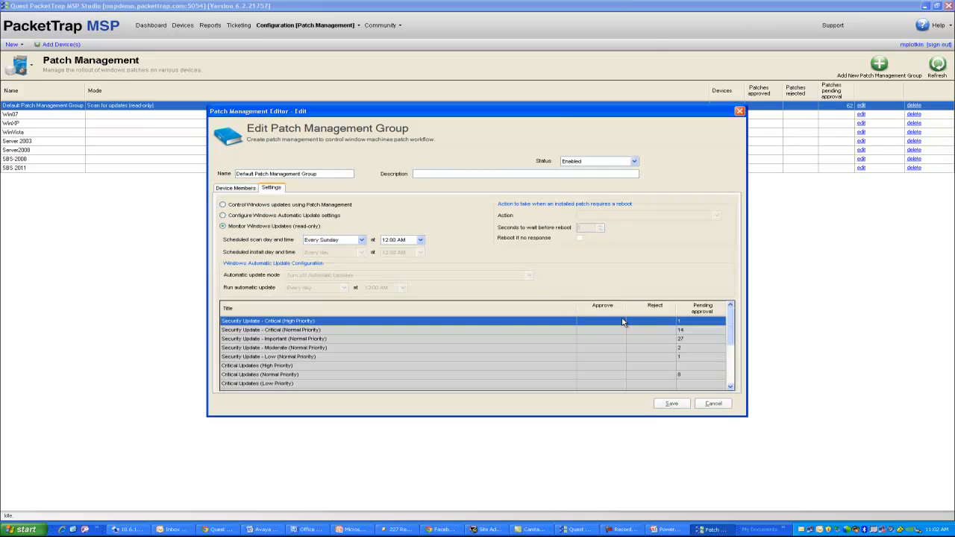
click(233, 206)
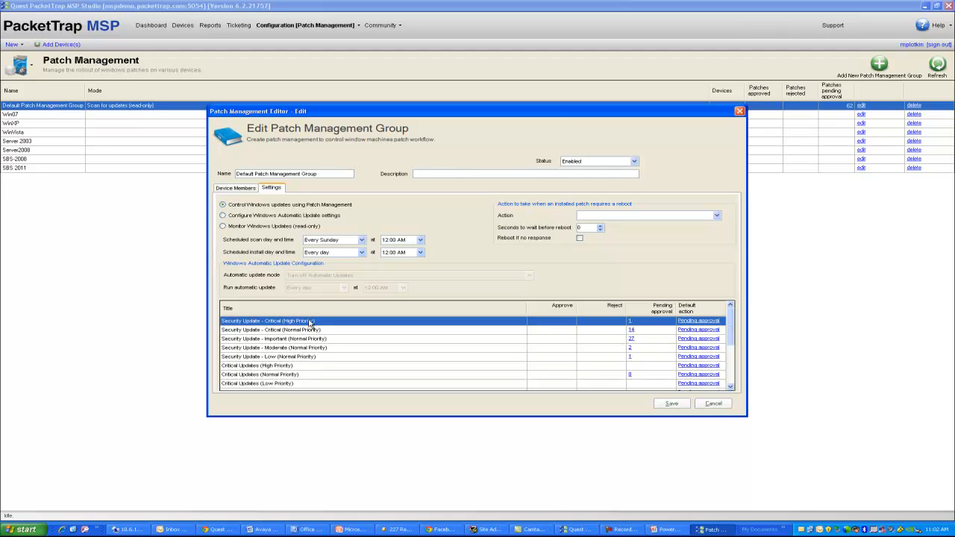
Try to set the install action for Security Update - Critical (High Priority) patches to Approve
click(700, 321)
click(397, 202)
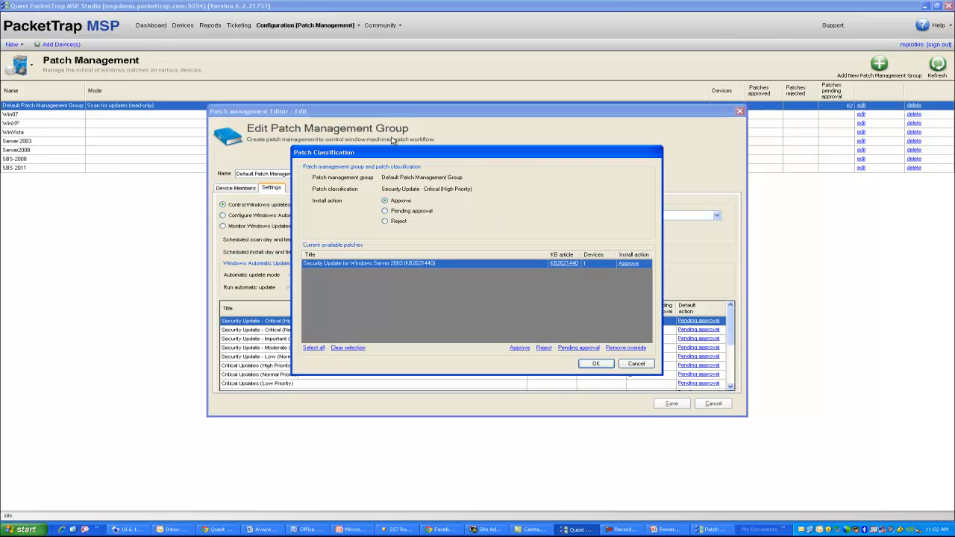
drag(393, 156, 468, 156)
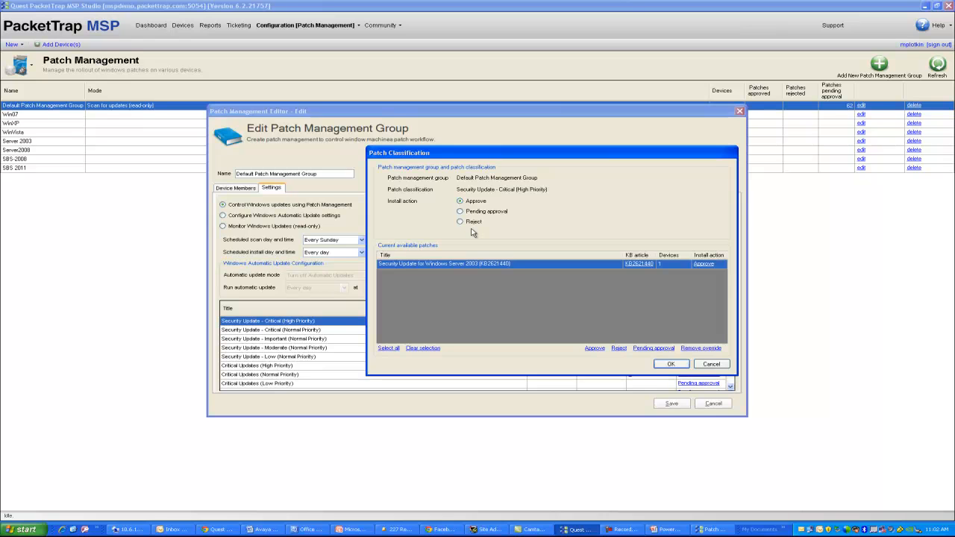
click(712, 363)
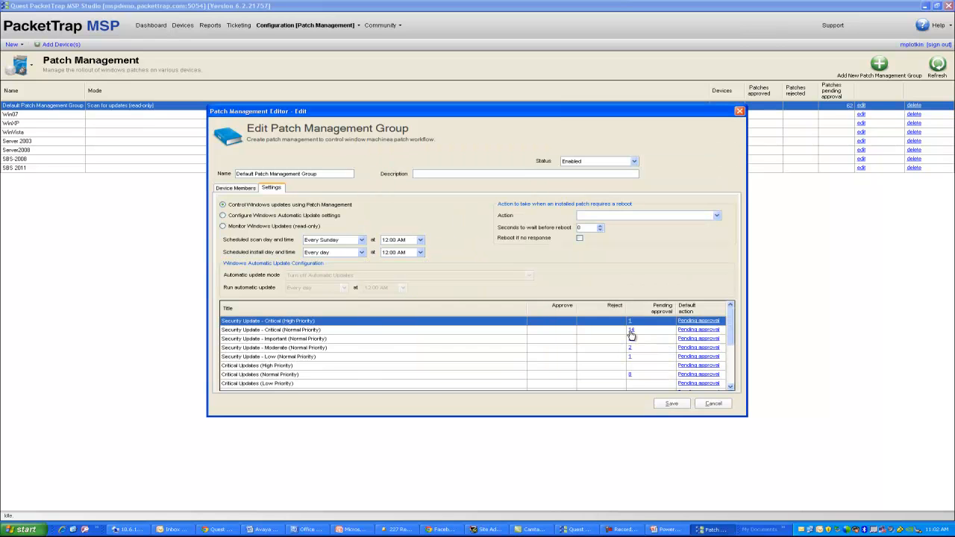
Review the pending-approval patches under Security Update - Critical (Normal Priority), and close the group without saving
click(631, 332)
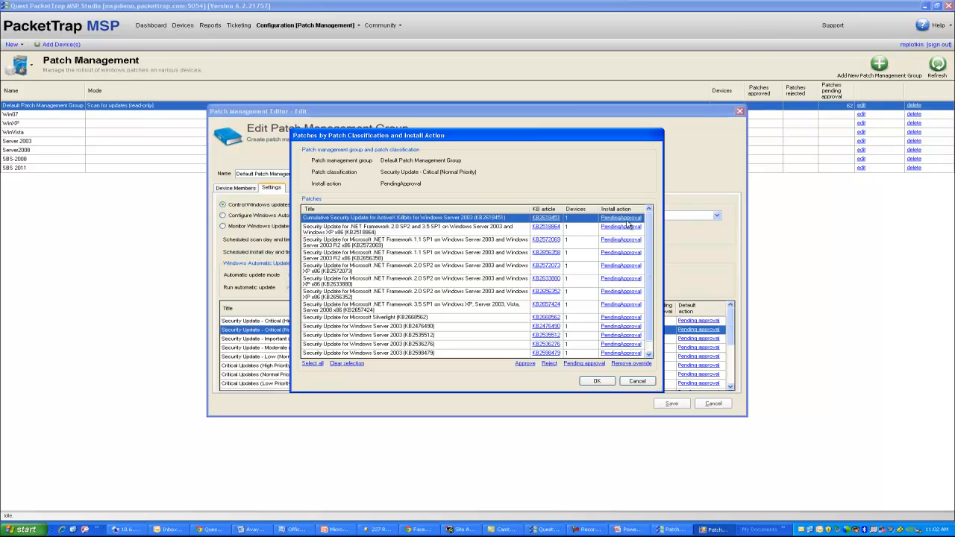
scroll(645, 288, down, 1)
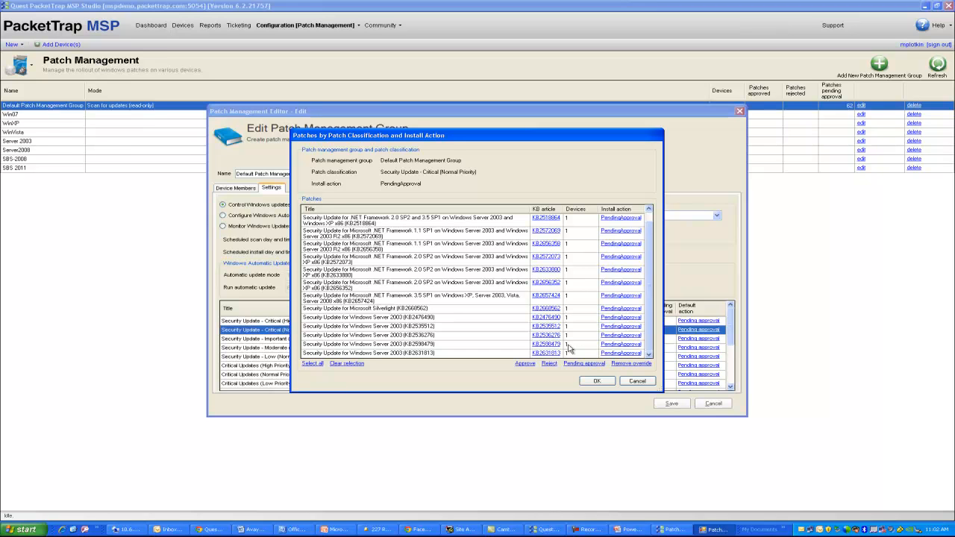
click(639, 381)
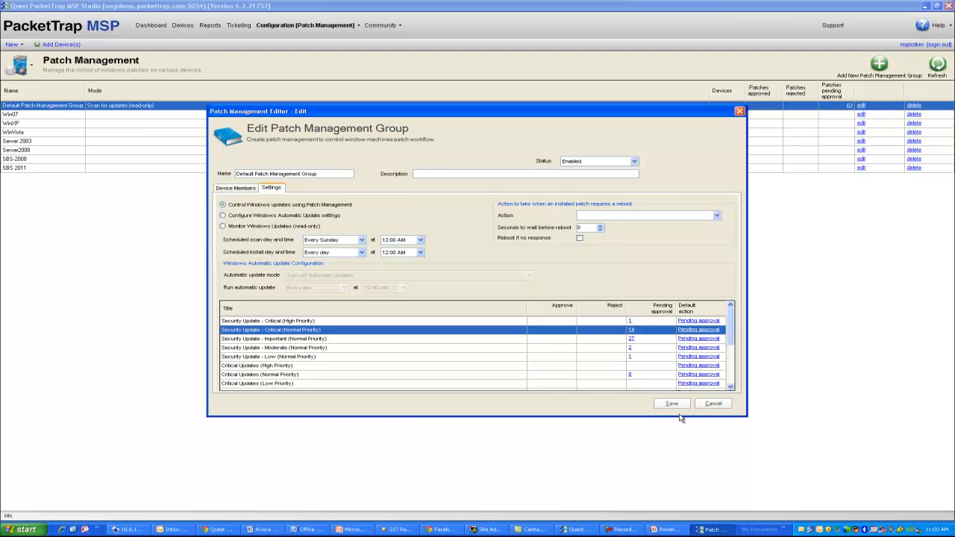
click(714, 408)
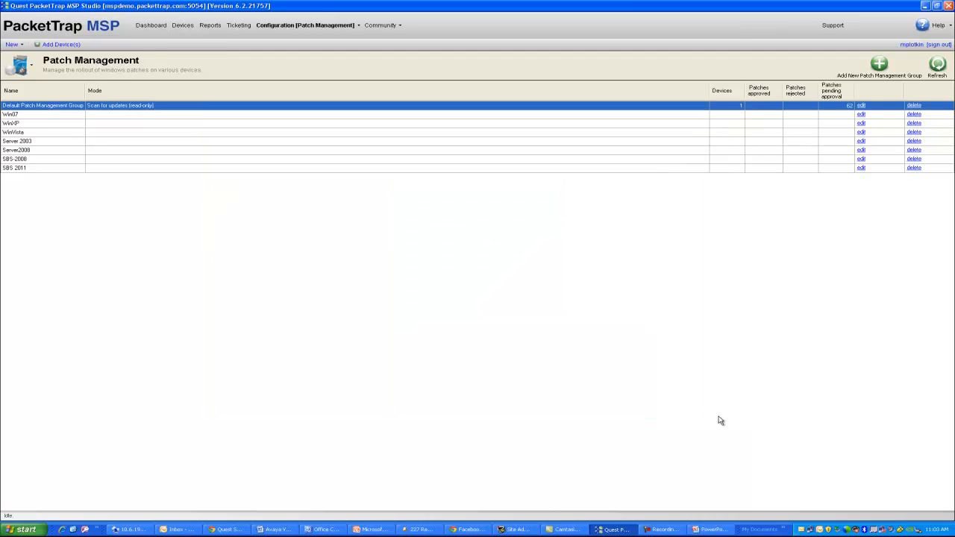
Return to the device list and examine the commands available for the MSP-DEMO device
click(183, 25)
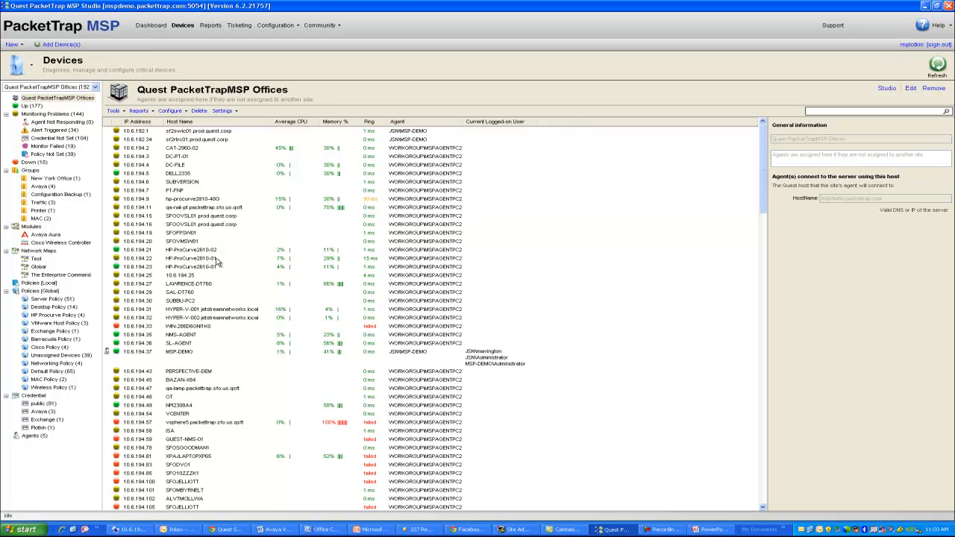
click(149, 354)
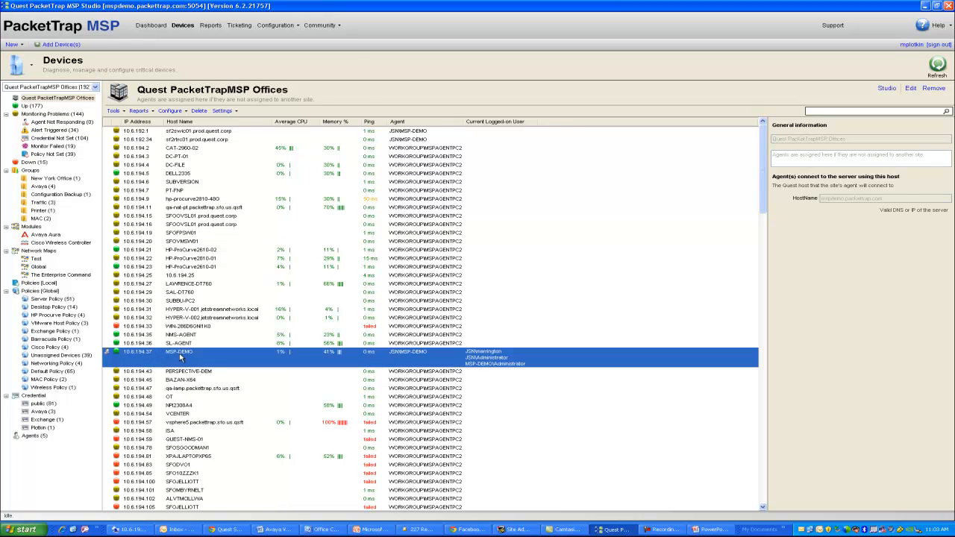
right_click(181, 354)
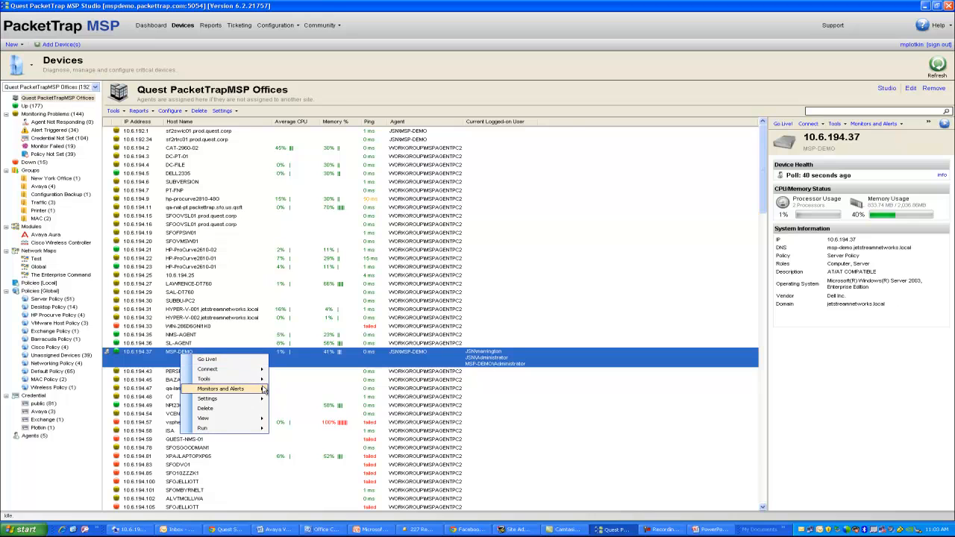
mouse_move(263, 390)
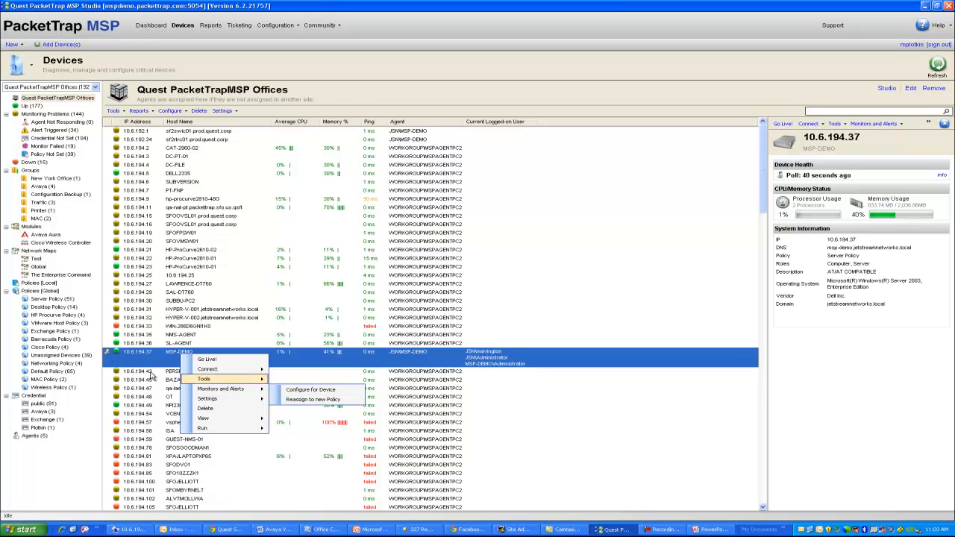
click(173, 344)
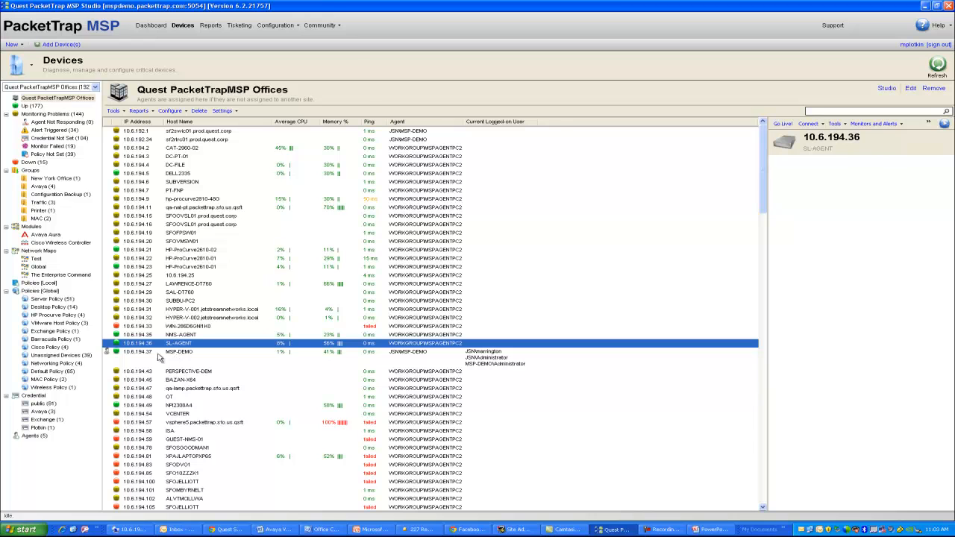
Review the patch management groups that can be assigned to the SL-AGENT and MSP-DEMO devices together, and cancel the assignment
ctrl+click(157, 356)
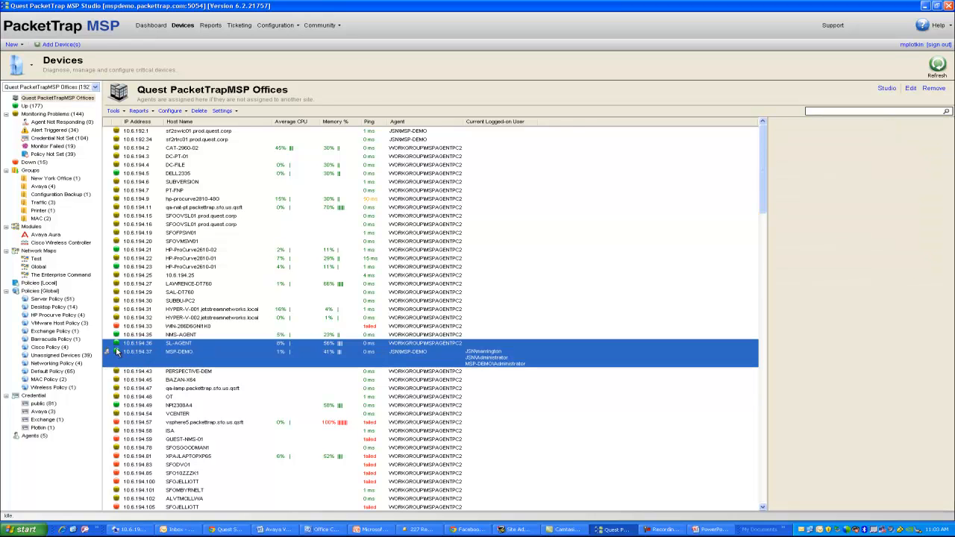
right_click(137, 346)
mouse_move(192, 369)
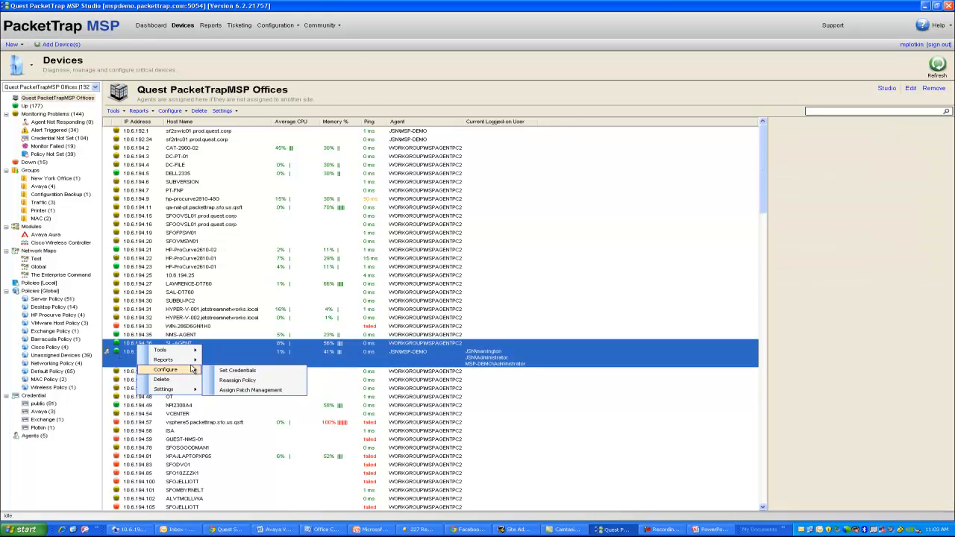
click(247, 390)
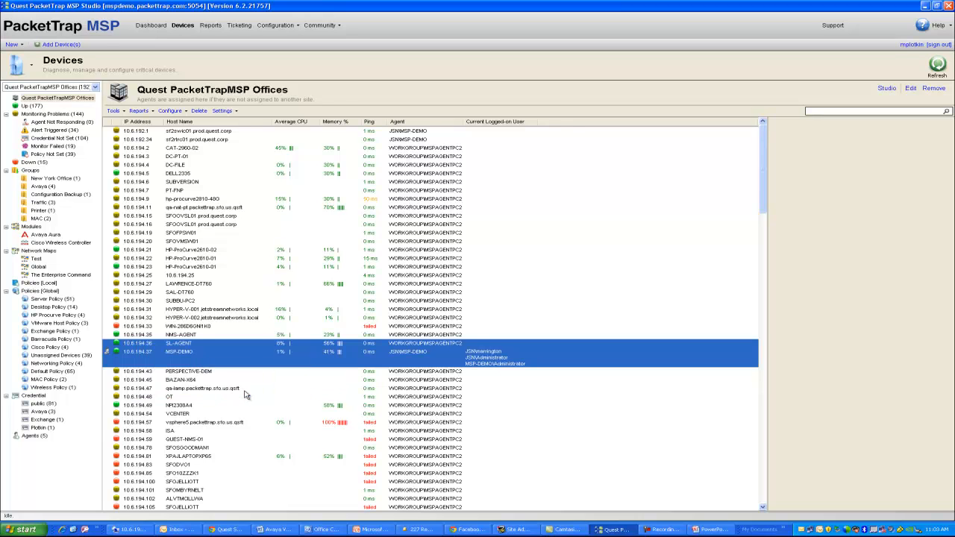
click(225, 378)
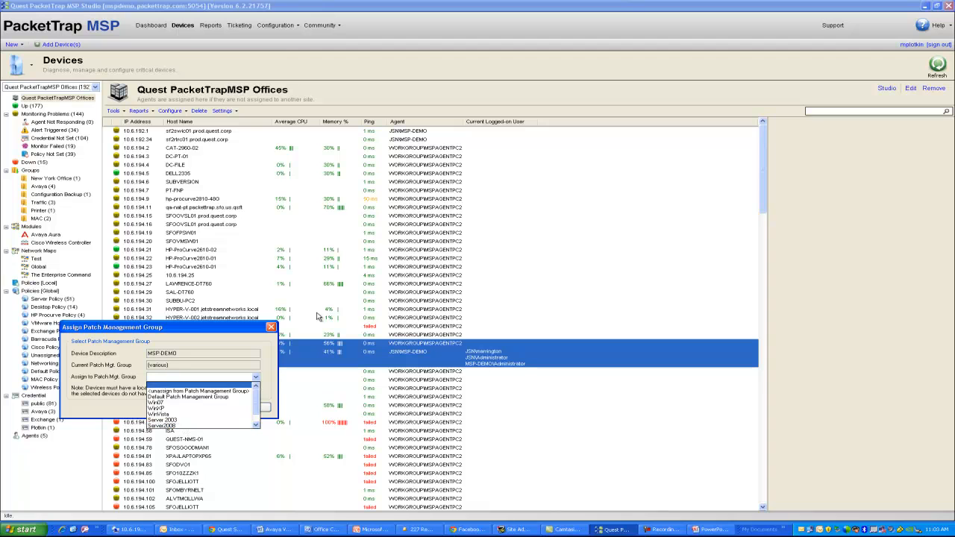
click(273, 375)
drag(194, 328, 357, 234)
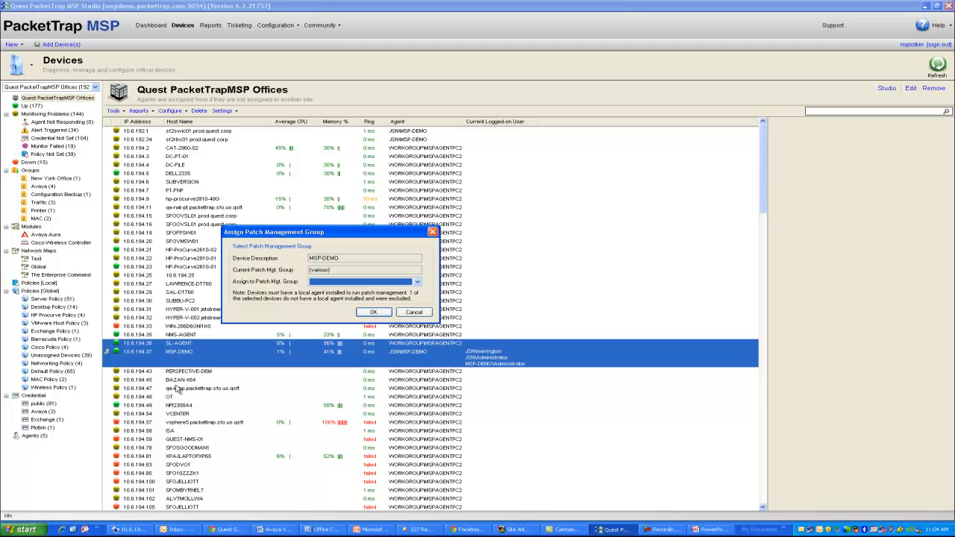
click(413, 312)
Examine the commands available for a multiple selection of devices from SFOVMSW01 through VCENTER
click(158, 258)
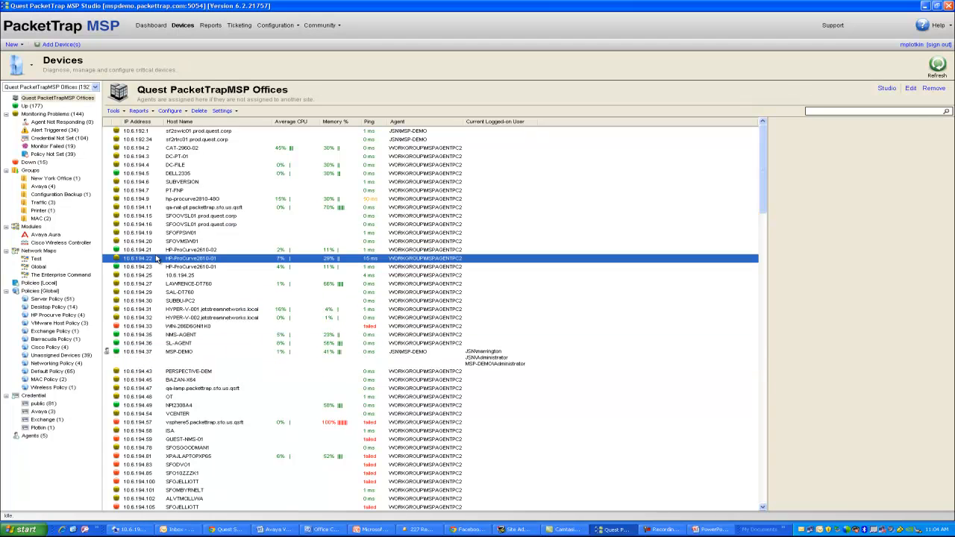
ctrl+click(149, 398)
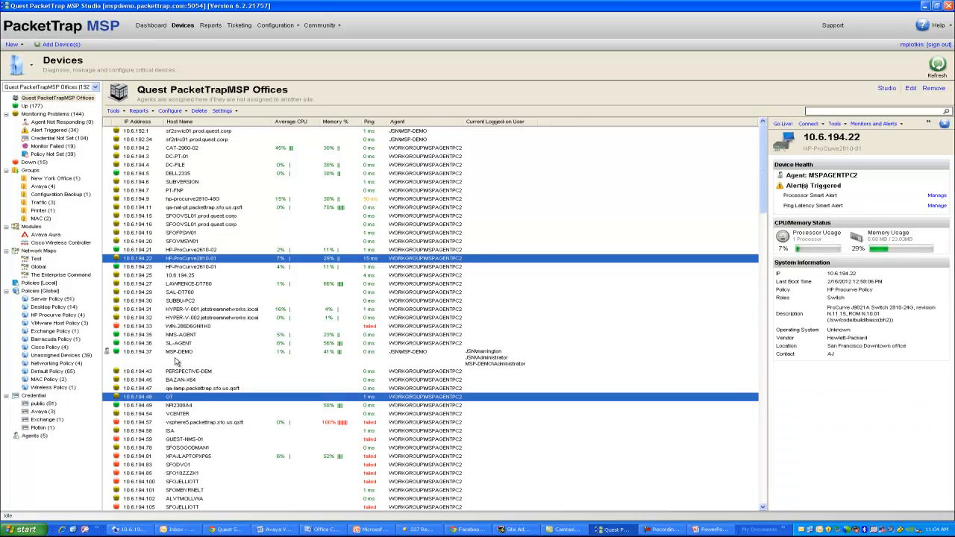
click(183, 242)
shift+click(171, 415)
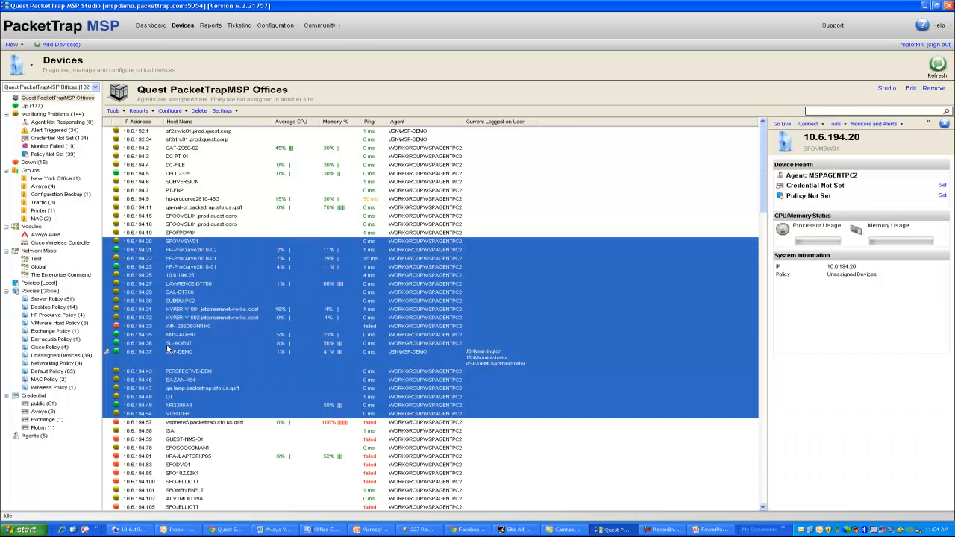
right_click(167, 329)
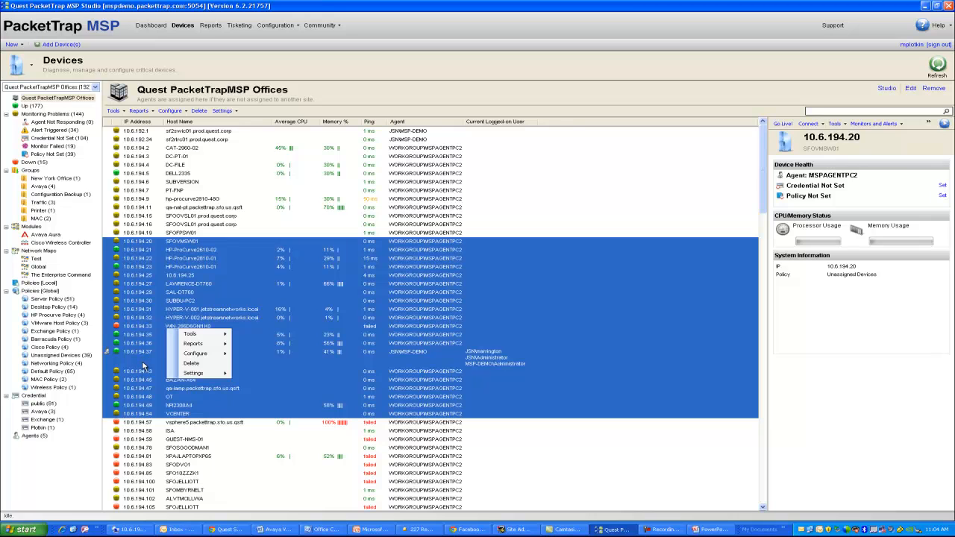
click(148, 301)
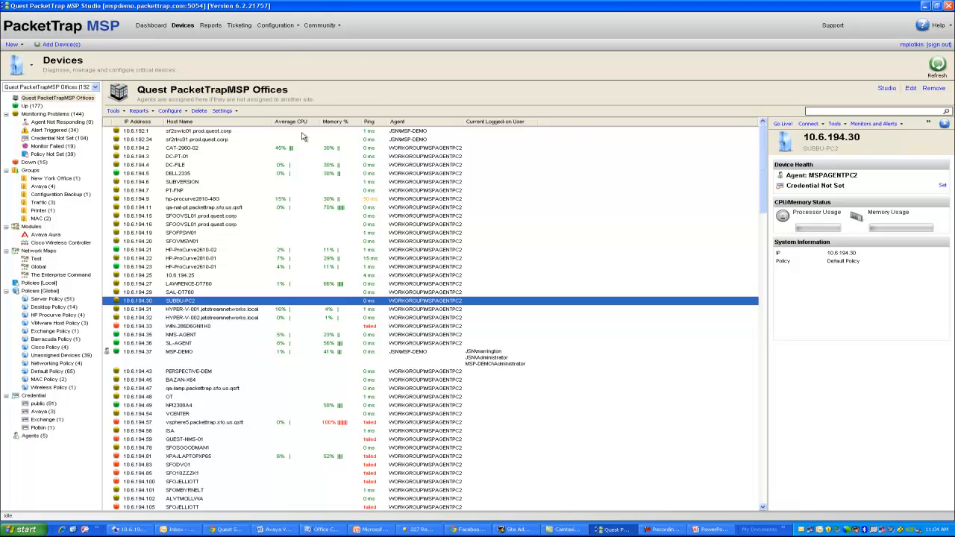
Start a new rule in the administration's Log Alert Configuration with Patch Management as the entry type
click(289, 35)
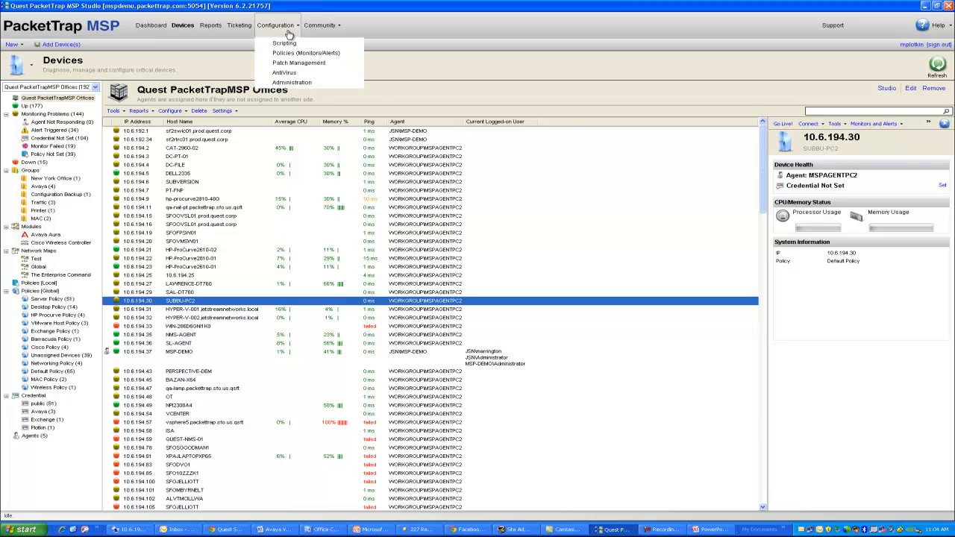
click(290, 88)
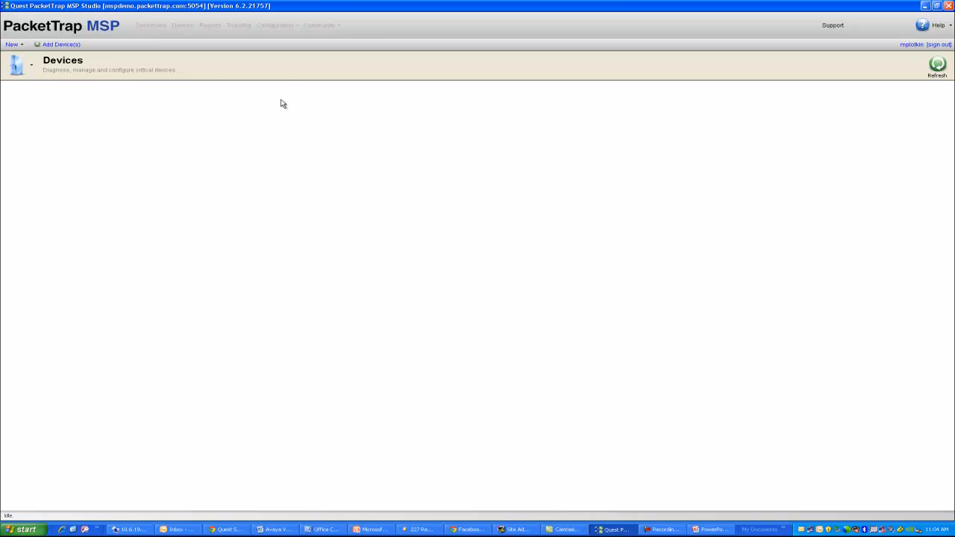
click(213, 119)
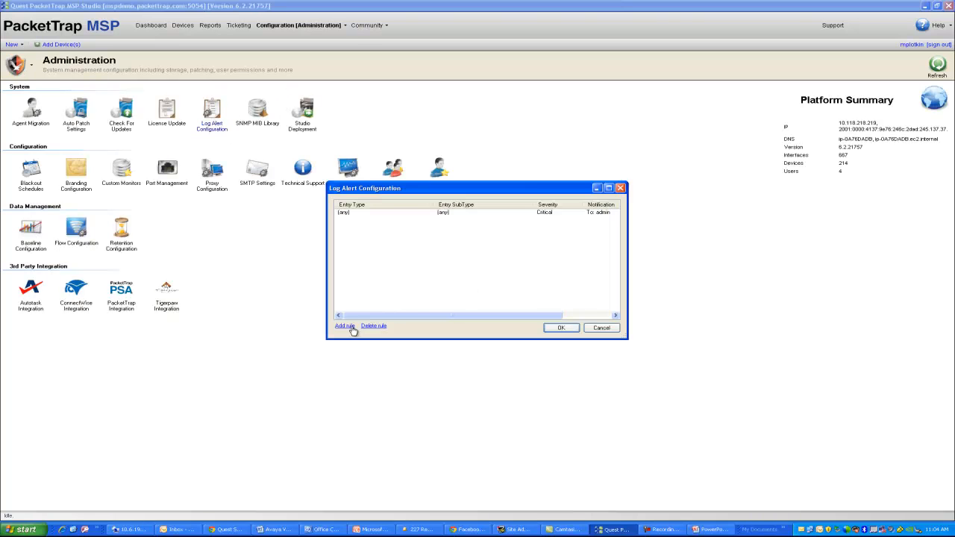
click(348, 328)
click(446, 236)
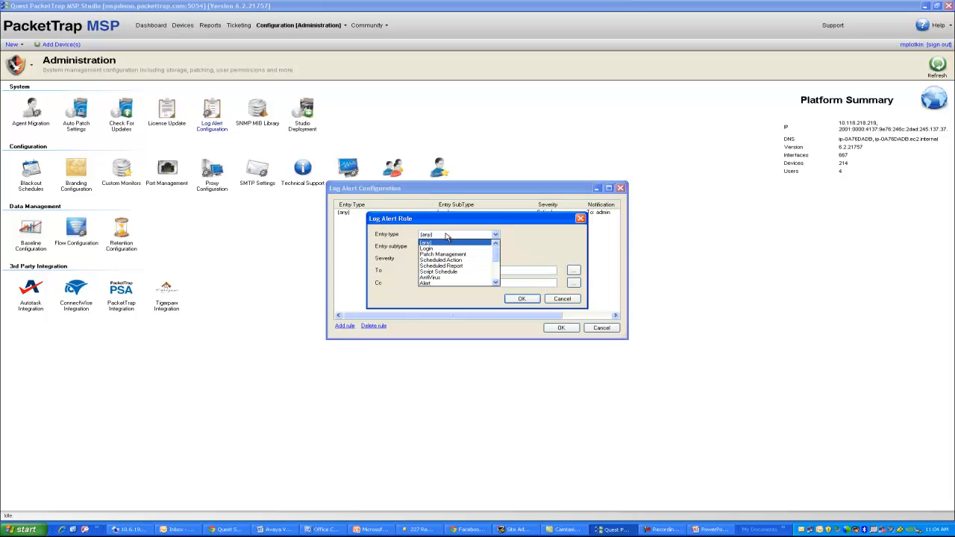
click(442, 255)
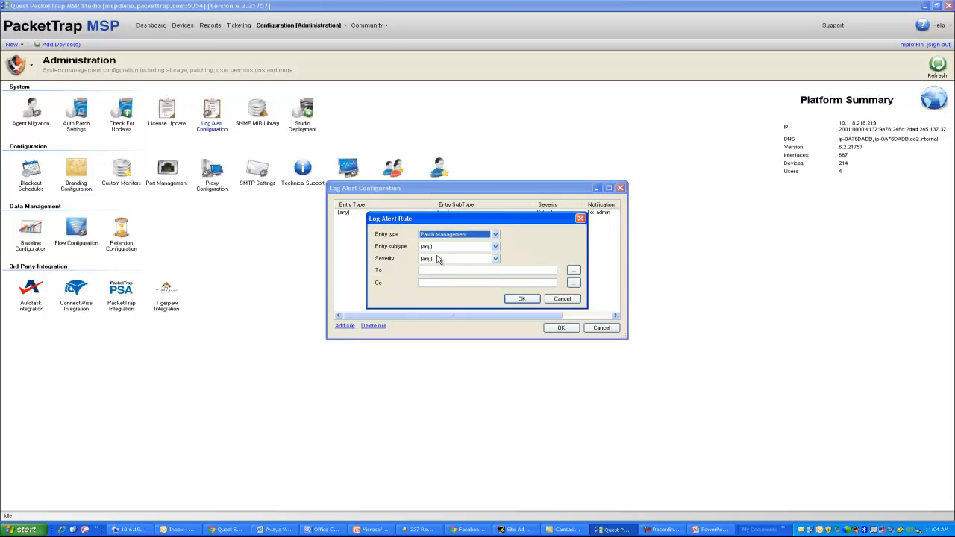
Review the entry subtypes and notification recipients available for the log alert rule, and close the configuration without saving
click(441, 251)
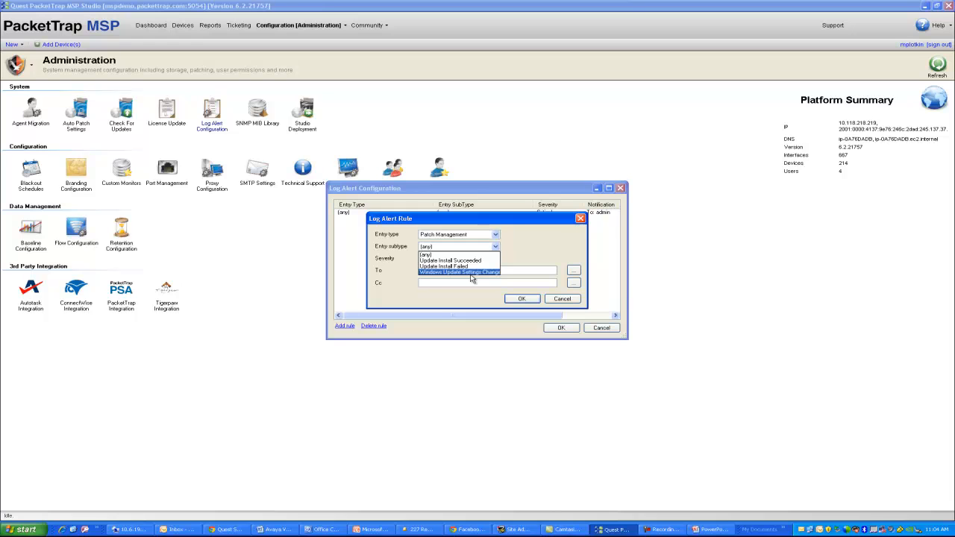
click(544, 262)
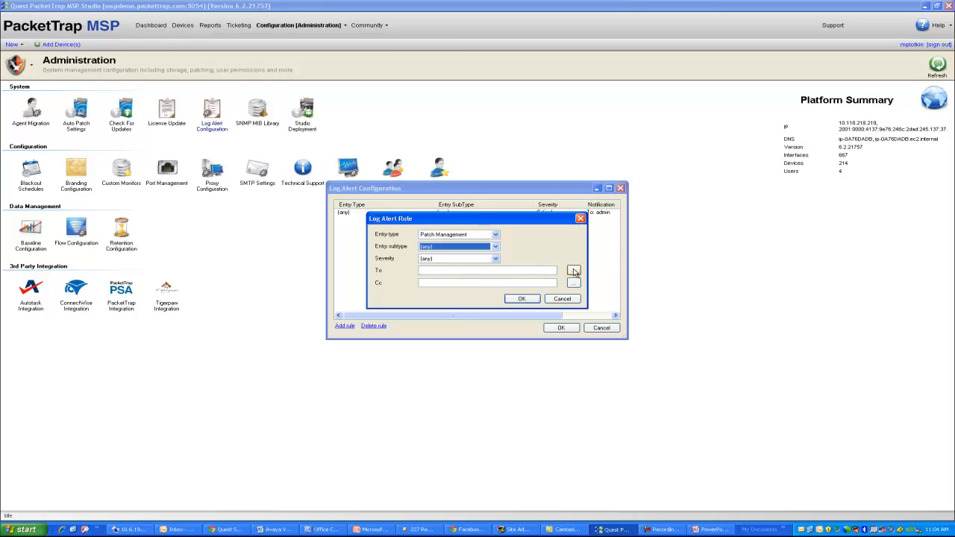
click(574, 271)
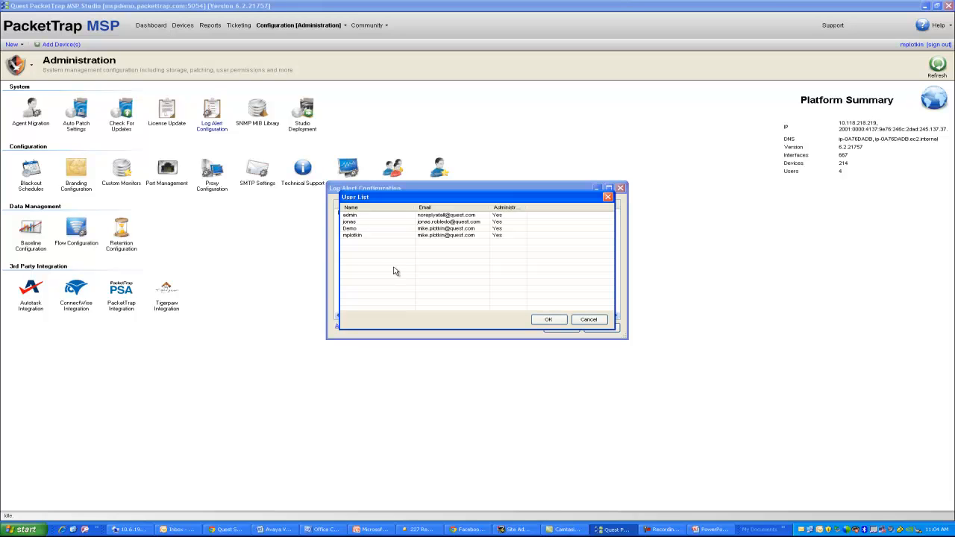
click(582, 319)
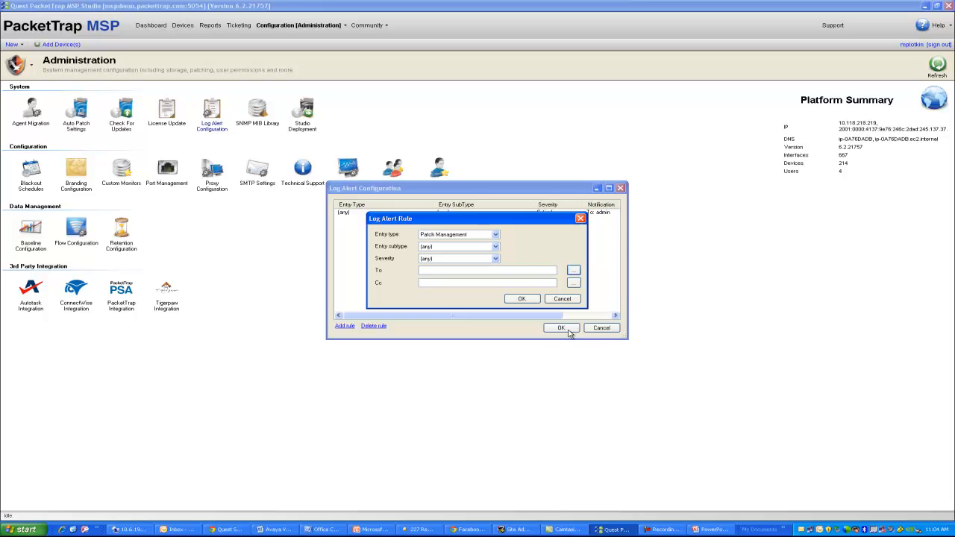
click(521, 298)
click(552, 299)
click(602, 328)
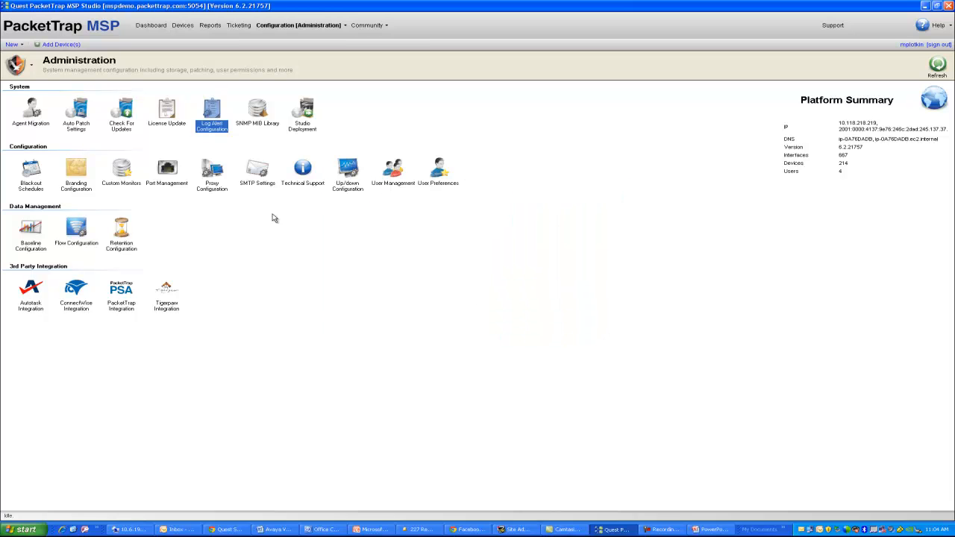
click(447, 156)
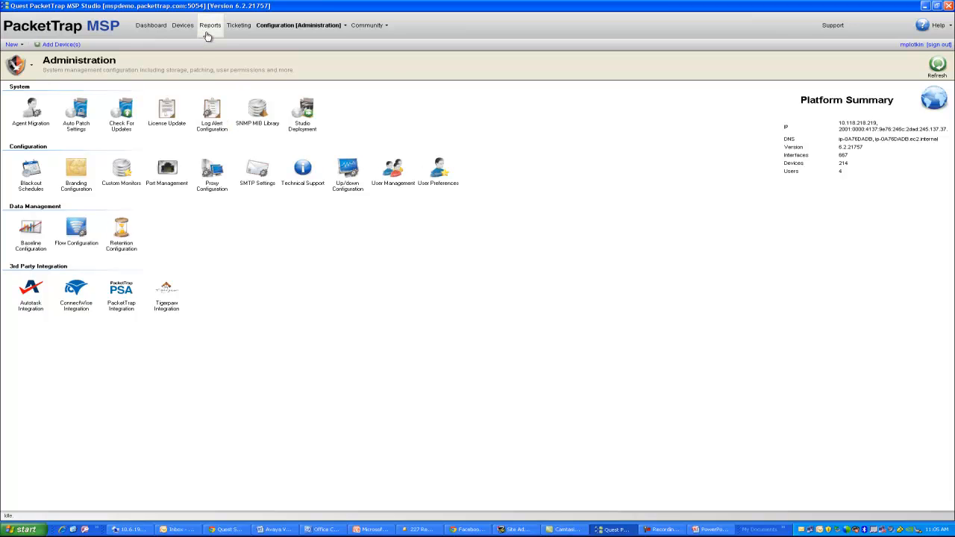
Generate the Executive Summary report for the Quest PacketTrapMSP Offices site and review its patch management status
click(208, 30)
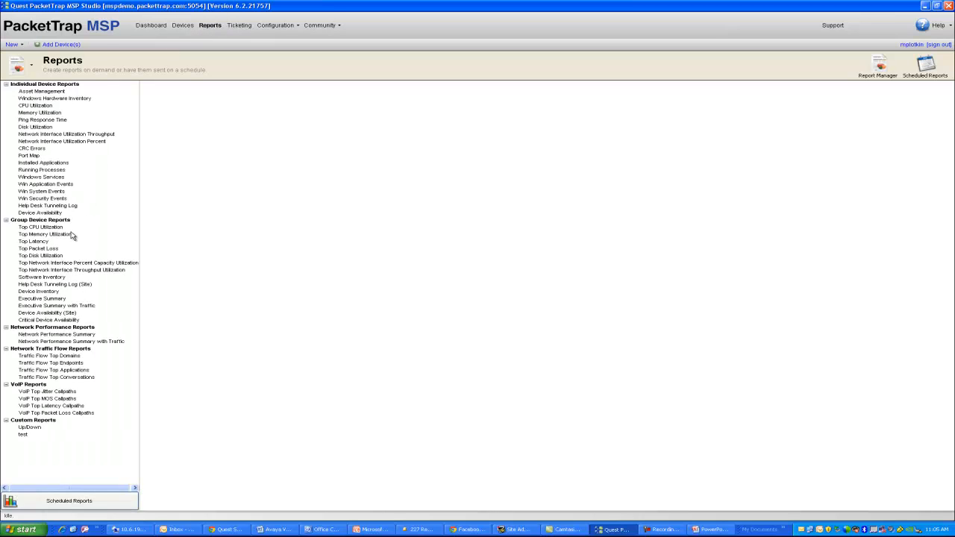
click(52, 300)
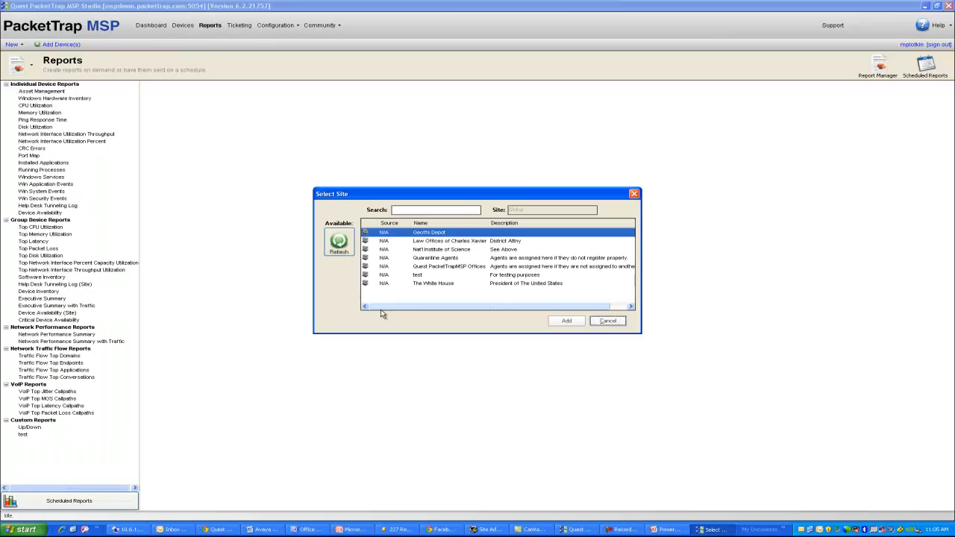
click(446, 268)
click(566, 321)
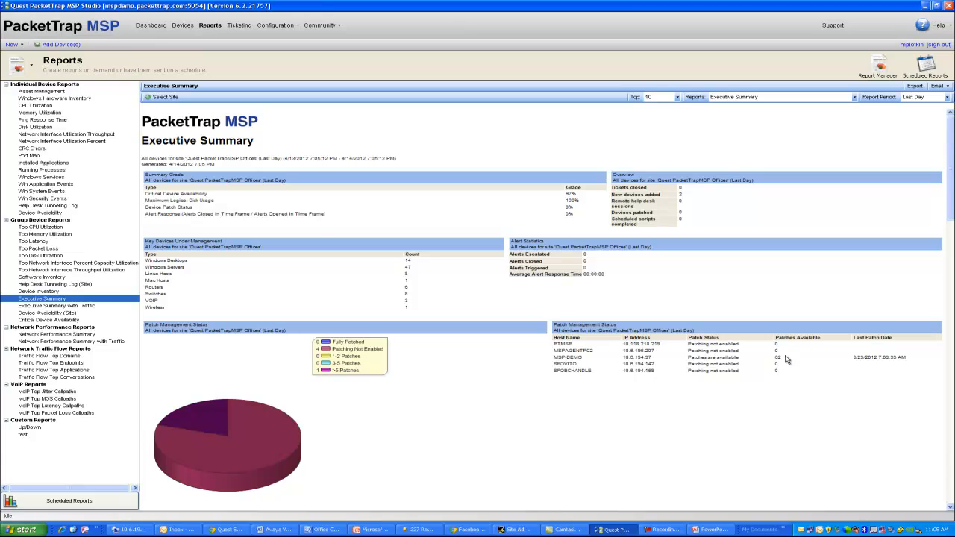
drag(783, 365, 586, 365)
click(442, 365)
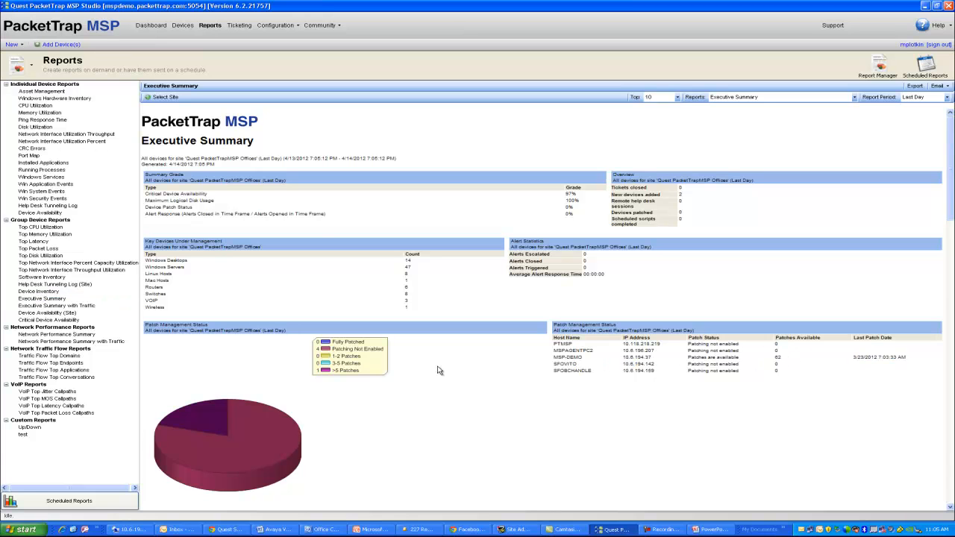
scroll(336, 358, down, 5)
scroll(243, 348, up, 2)
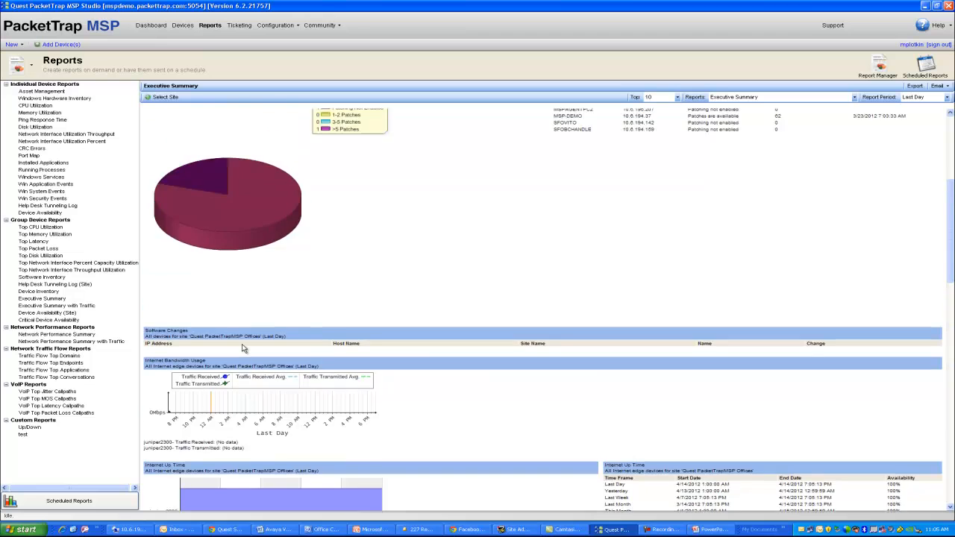
scroll(240, 349, up, 3)
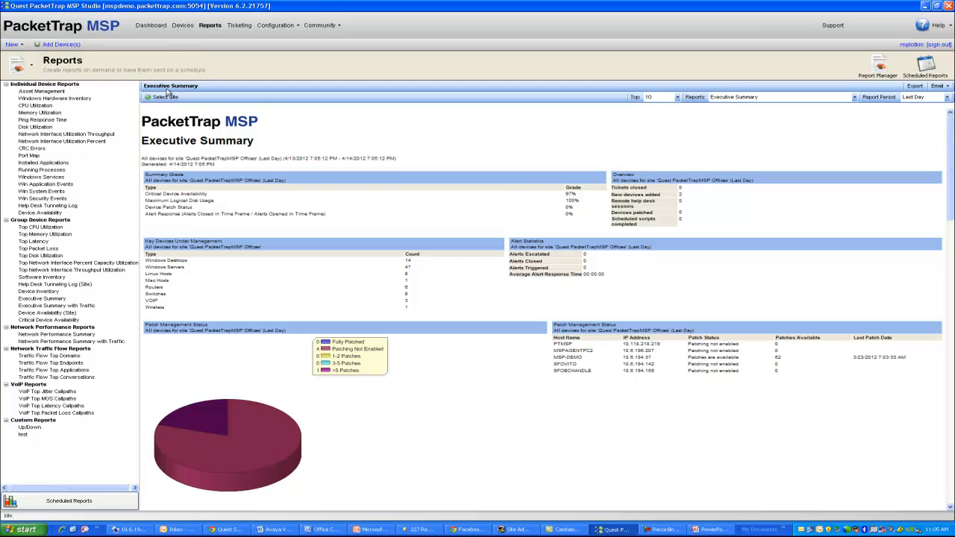
List the devices under the global Server Policy and examine the Monitors and Alerts commands for the VCENTER5 device
click(185, 28)
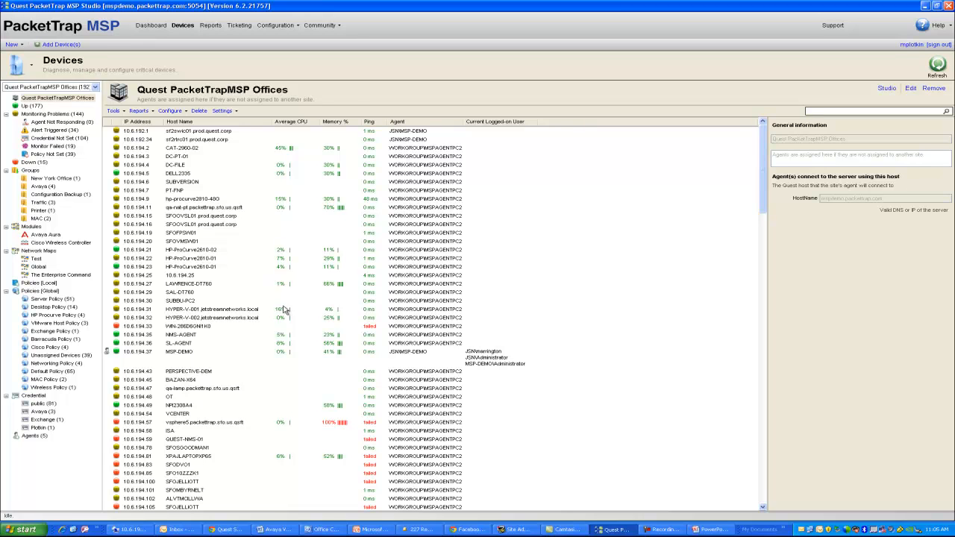
click(52, 299)
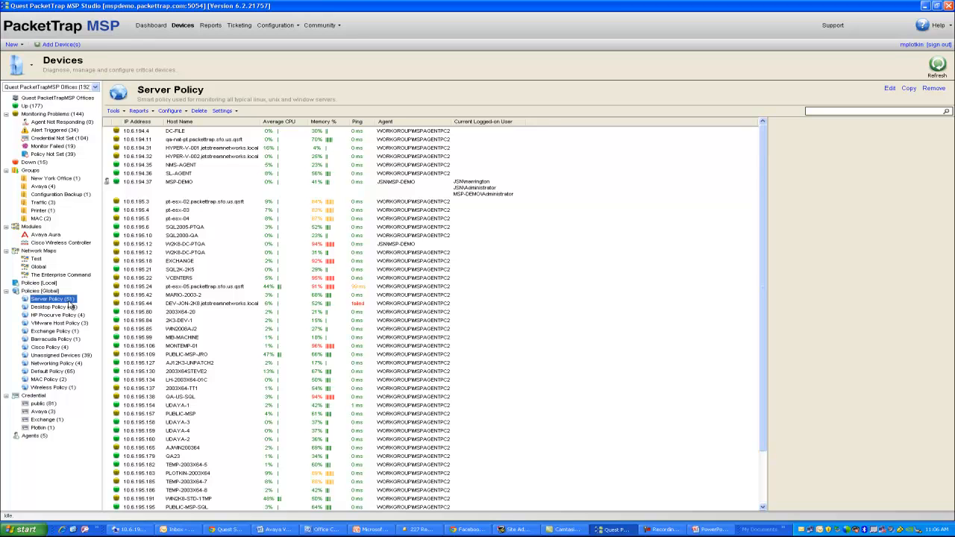
click(179, 279)
right_click(197, 278)
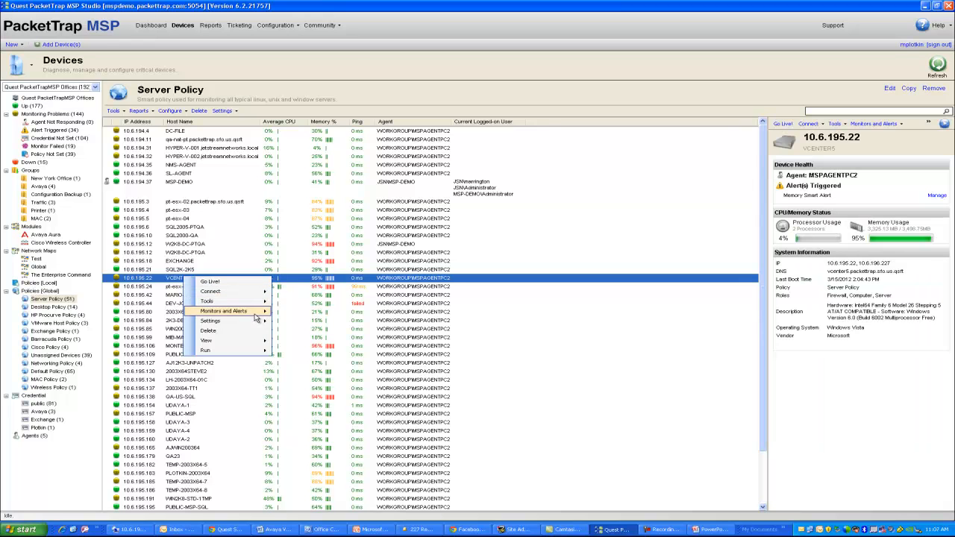
mouse_move(256, 313)
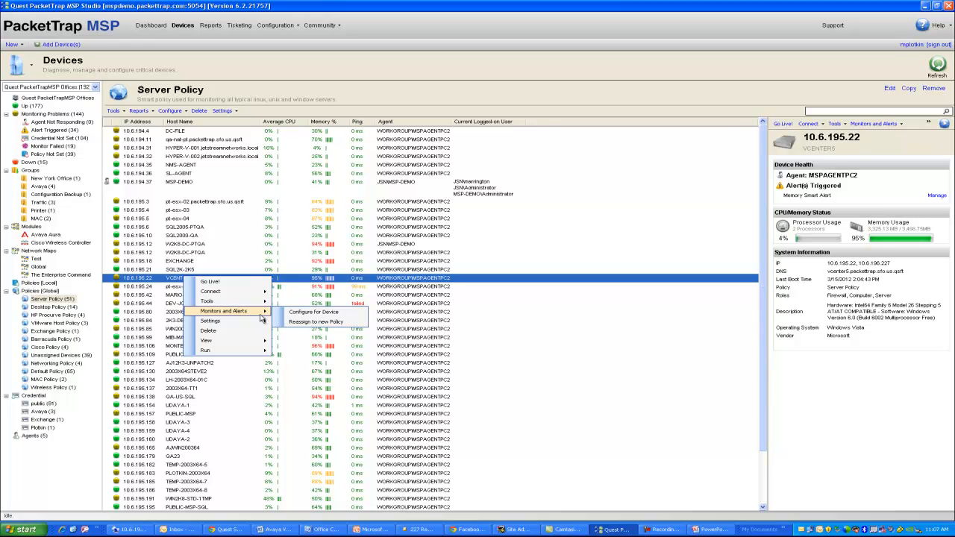
Try to copy the global Server Policy to a new global policy named Exchange, and cancel the copy
click(66, 302)
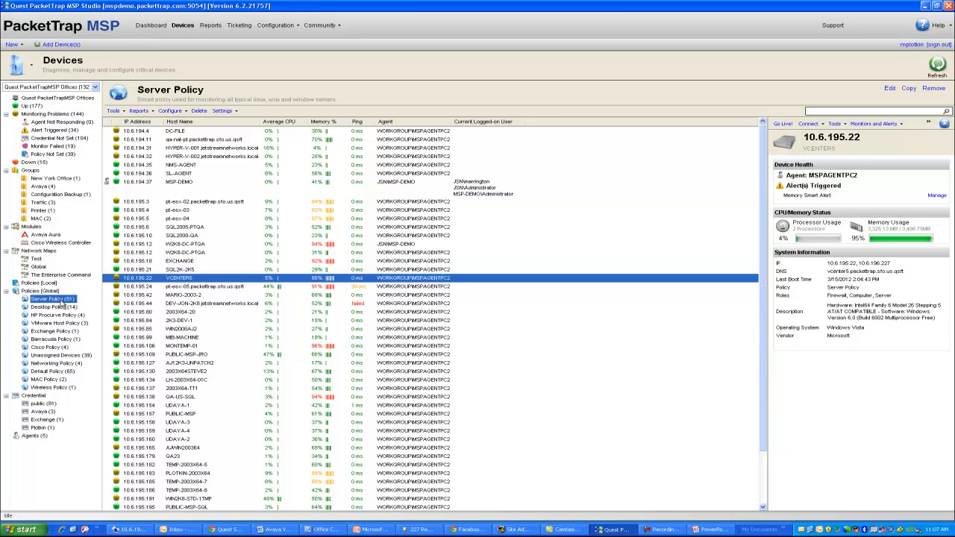
right_click(65, 305)
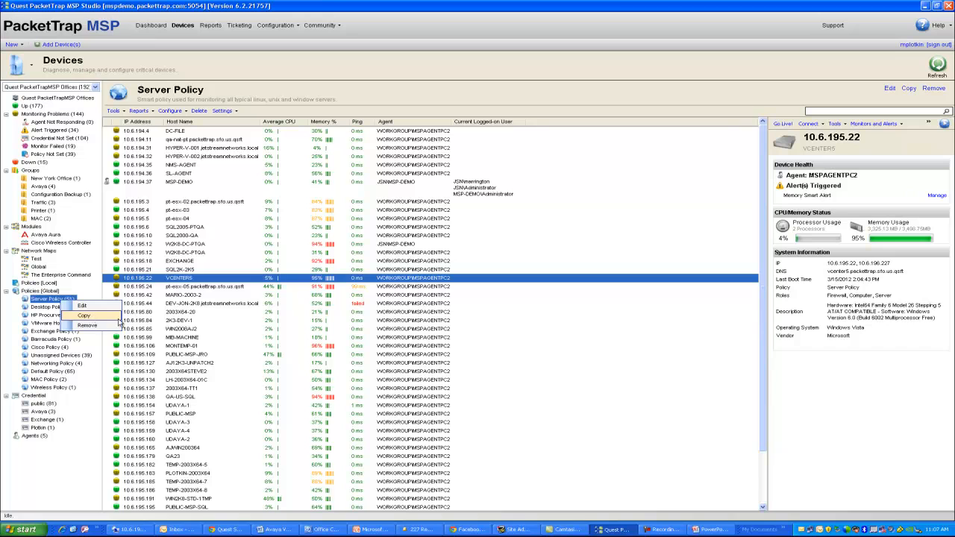
click(88, 317)
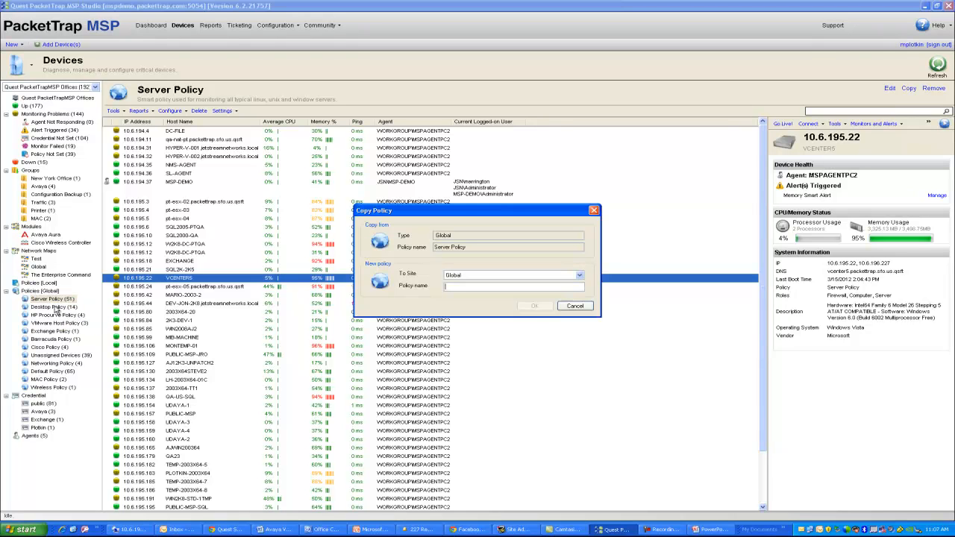
text(Exchange)
click(576, 307)
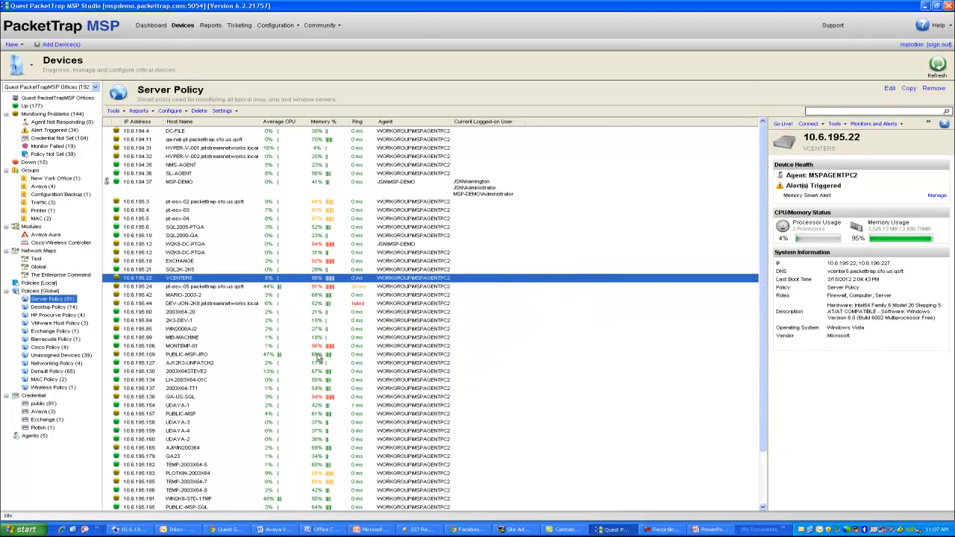
Review the device members of the global Exchange Policy and close its monitor and alert editor without saving
click(50, 332)
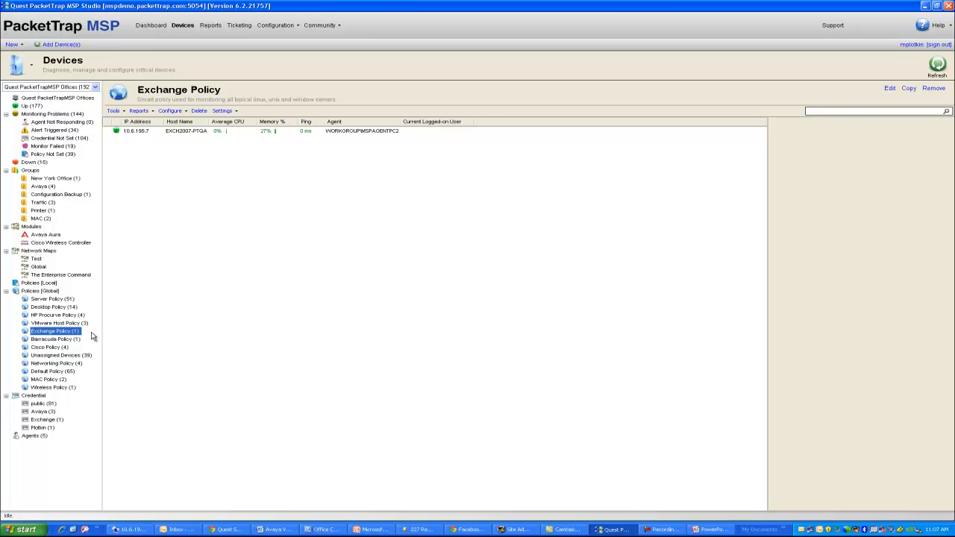
right_click(78, 333)
click(94, 341)
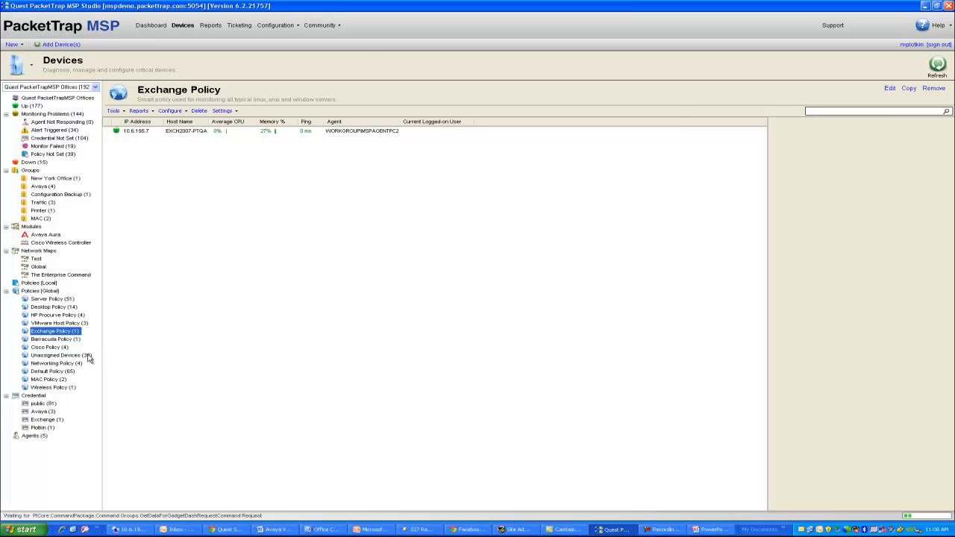
click(641, 407)
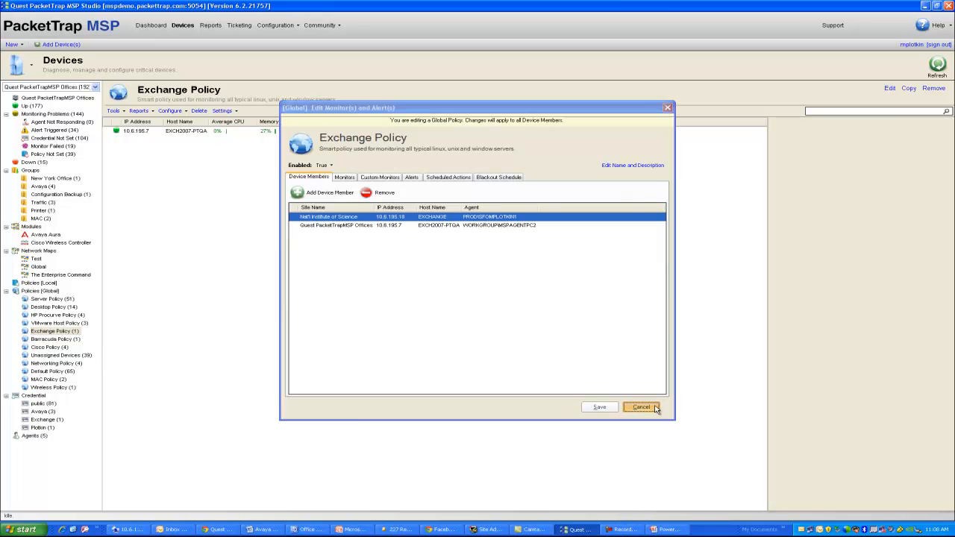
Switch to the Geoffs Depot site and examine the health and system information of its device
click(95, 87)
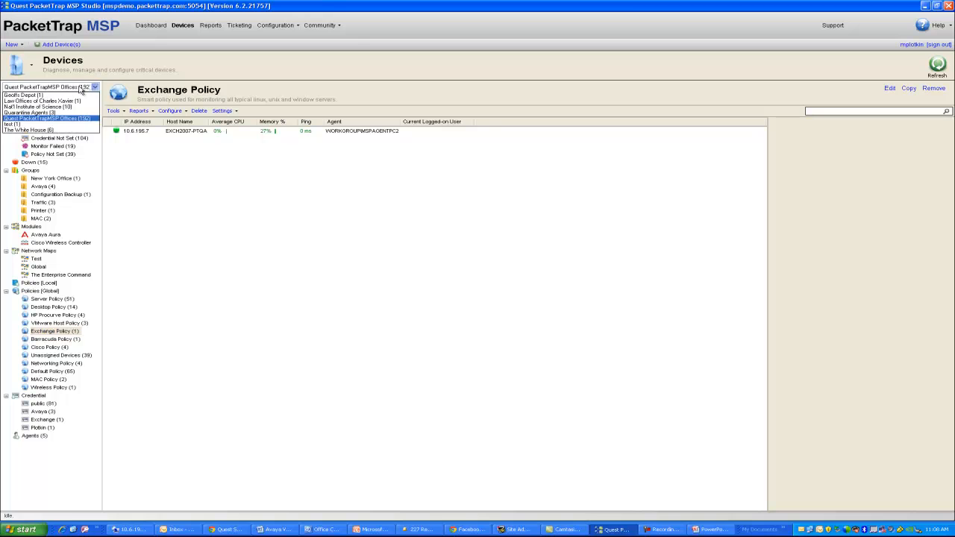
click(50, 95)
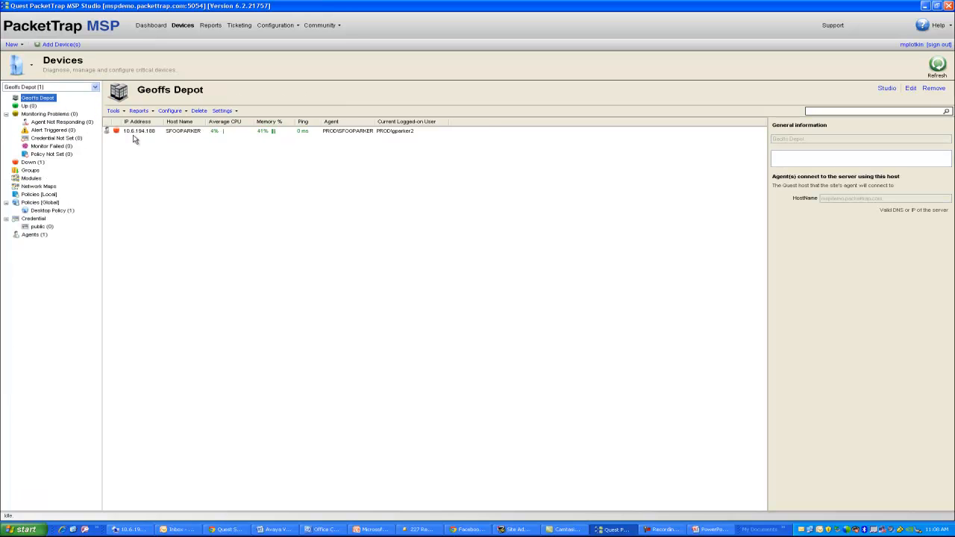
click(136, 132)
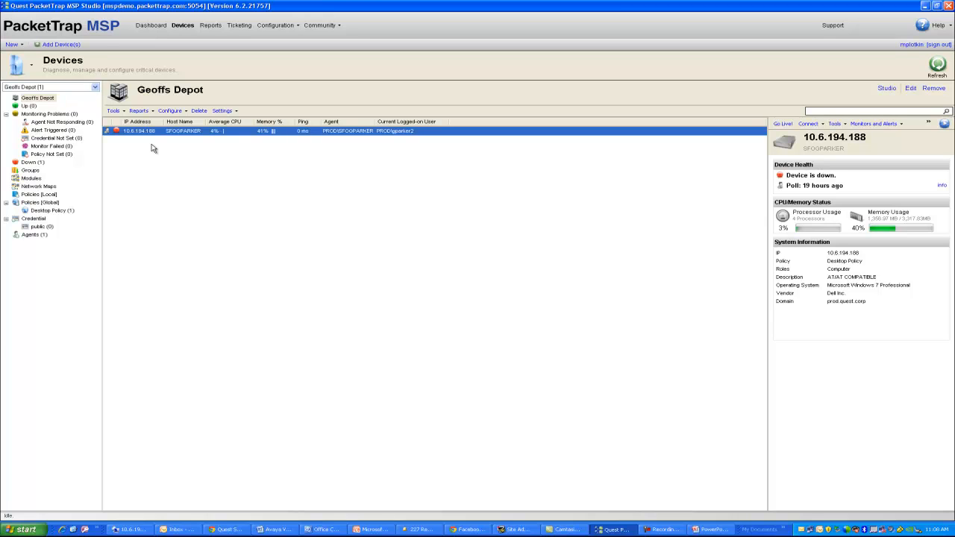
Switch to the Law Offices of Charles Xavier site, review the Network Discovery settings and exit the wizard without running a discovery
click(64, 88)
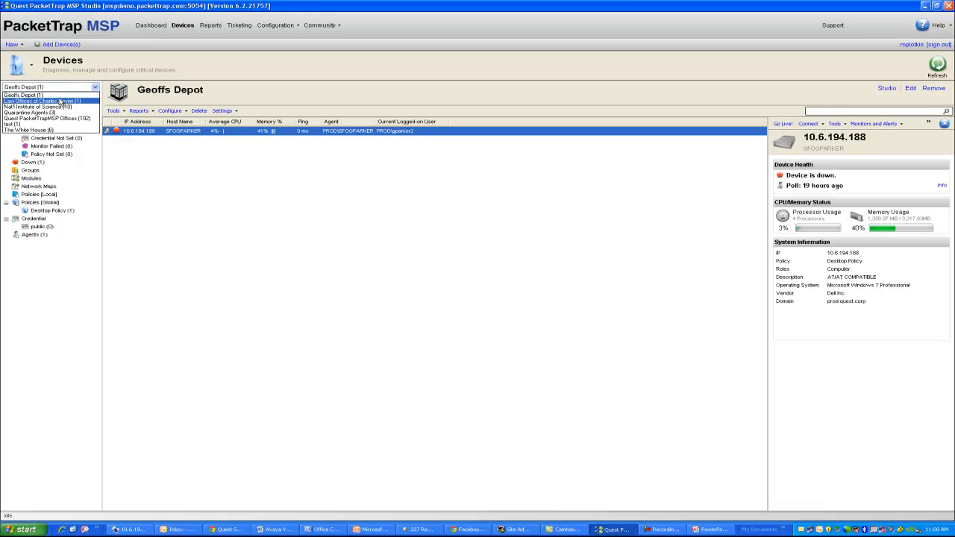
click(63, 104)
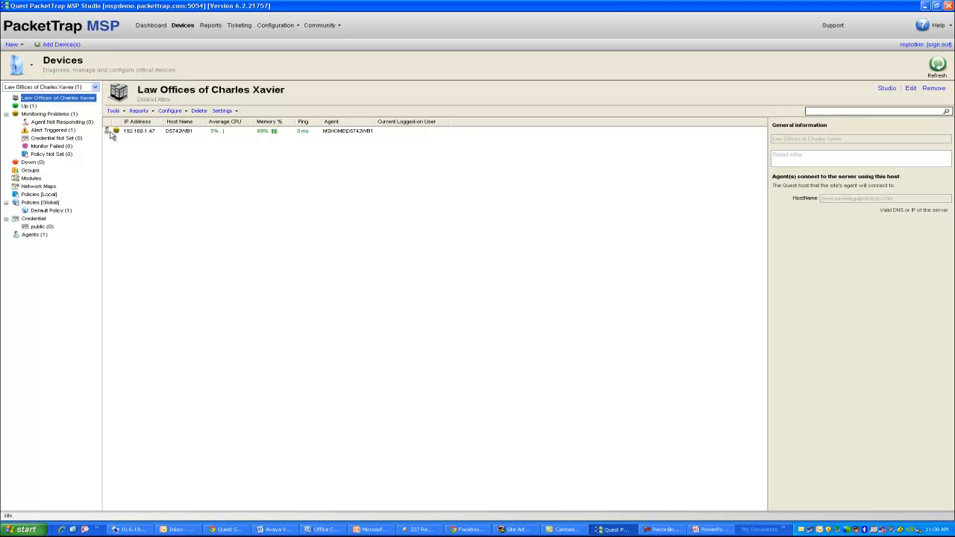
click(243, 134)
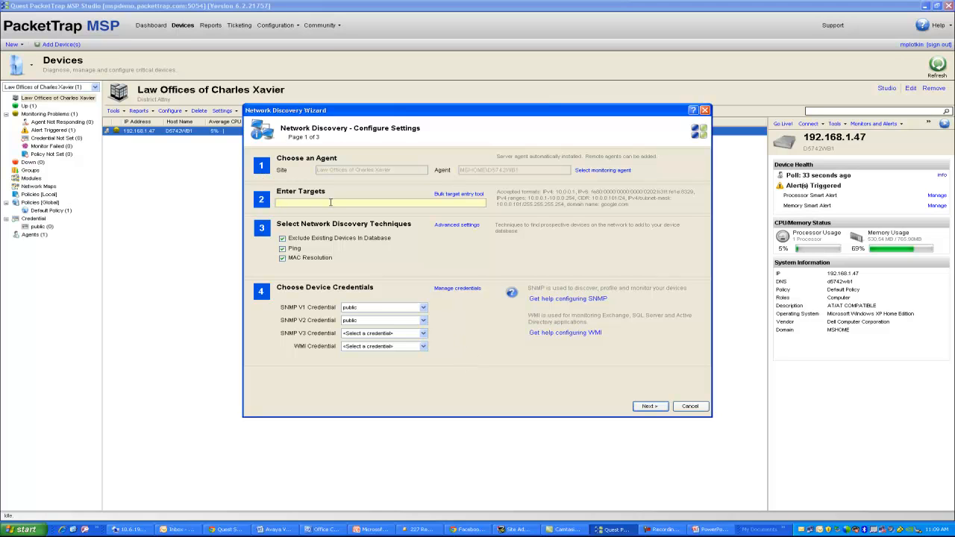
click(699, 407)
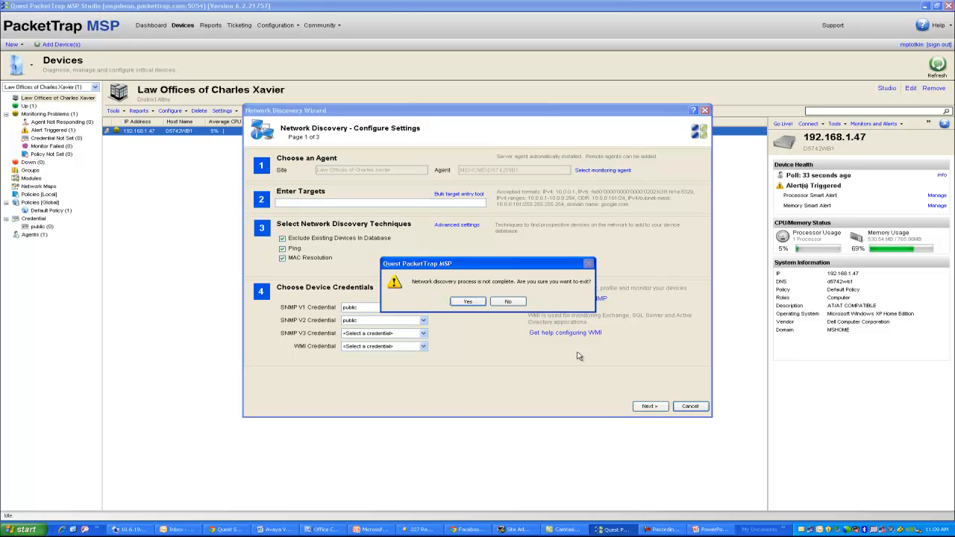
click(468, 302)
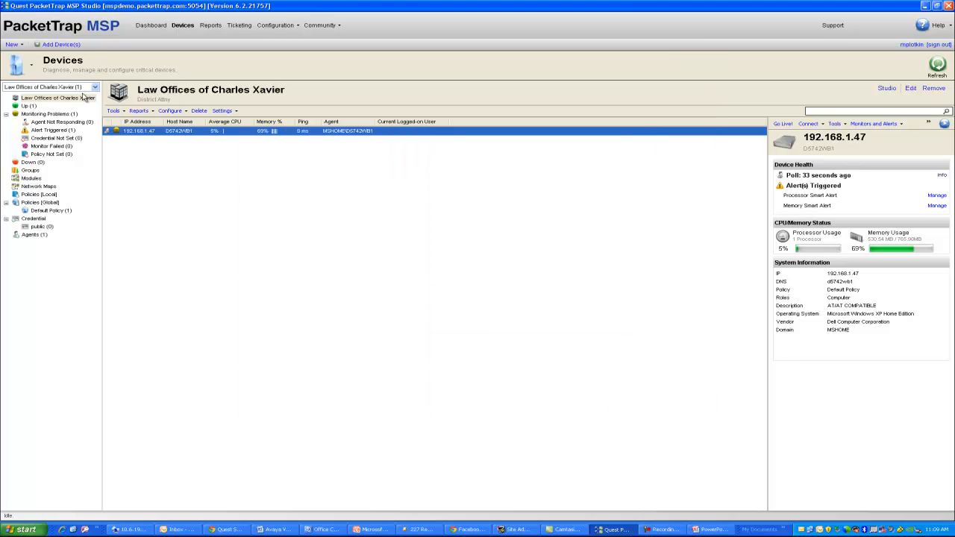
Switch to the Quest PacketTrapMSP Offices site and examine the details of device 10.6.194.27
click(78, 88)
click(47, 118)
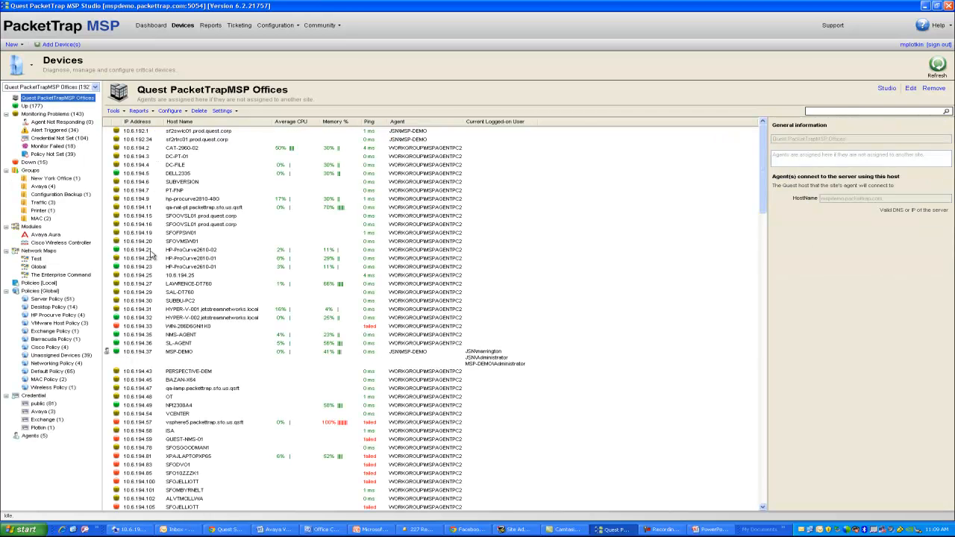
click(162, 284)
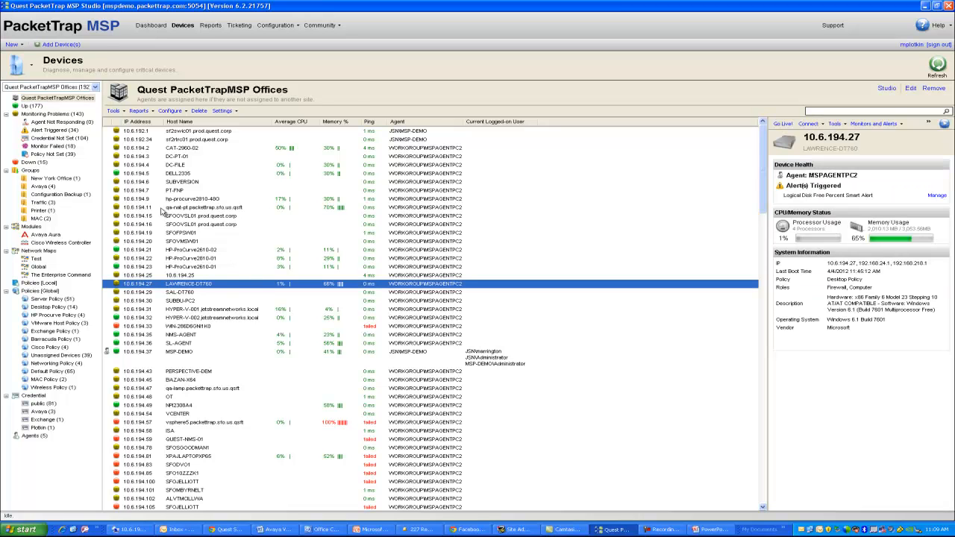
Try to deploy agents to the range of devices from 10.6.192.1 through the JSN\MSP-DEMO entry of 10.6.195.12, and cancel the wizard
click(165, 133)
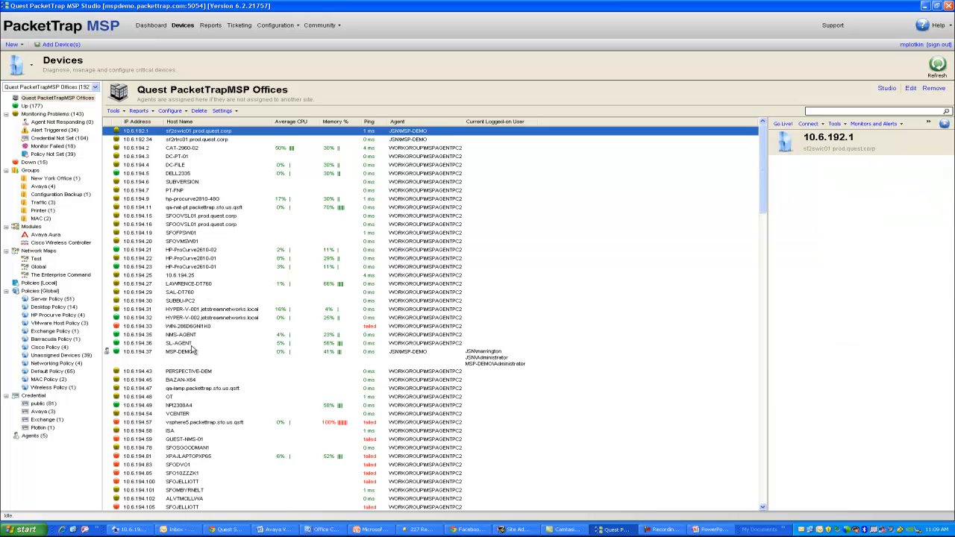
scroll(202, 298, down, 15)
scroll(199, 303, down, 5)
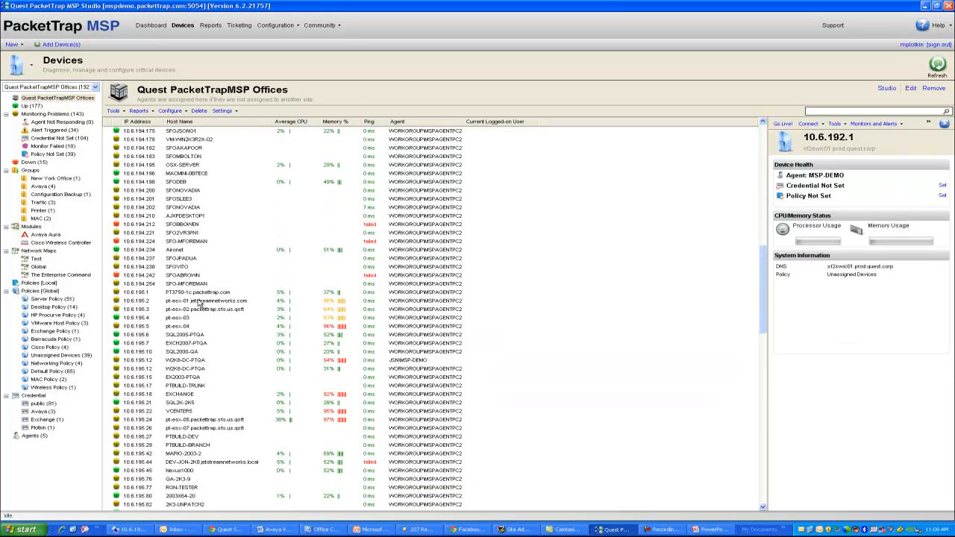
shift+click(191, 336)
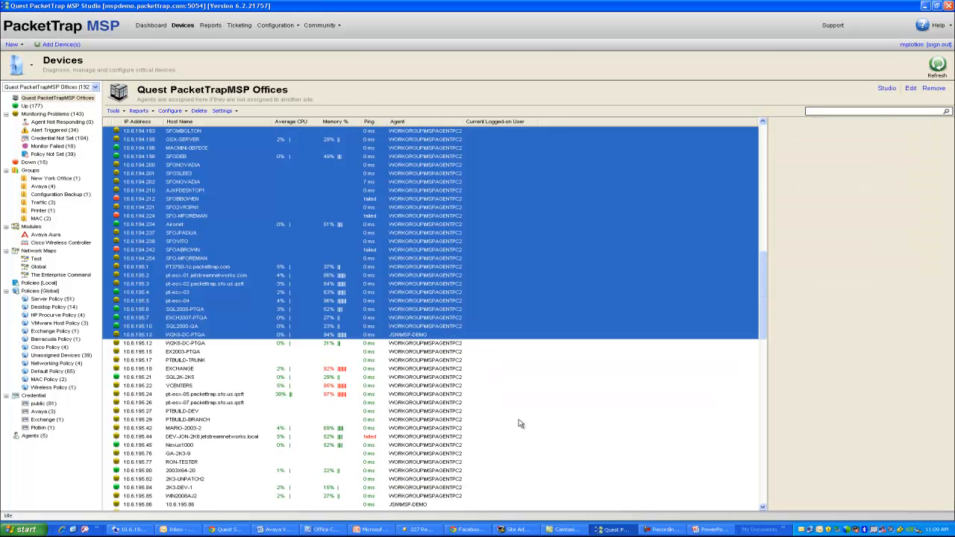
right_click(197, 184)
mouse_move(218, 187)
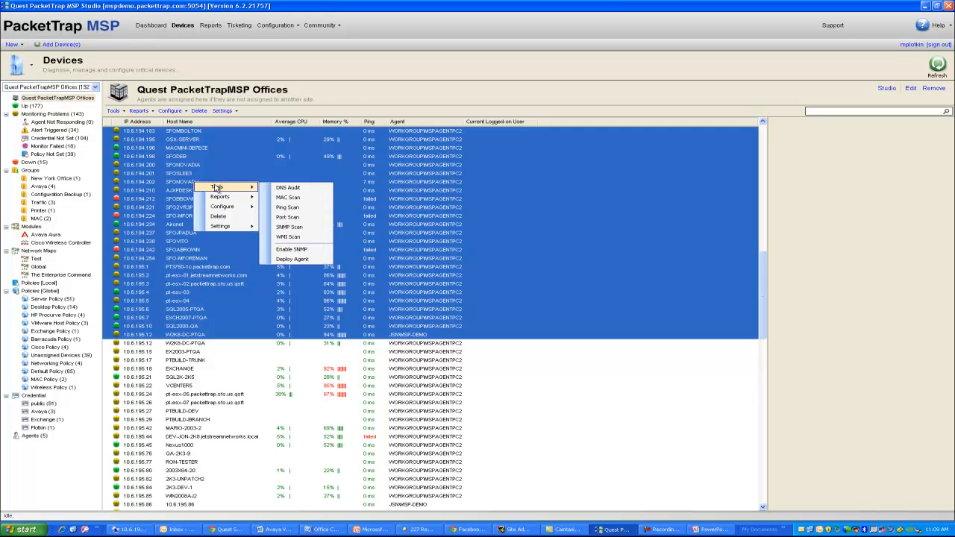
click(288, 260)
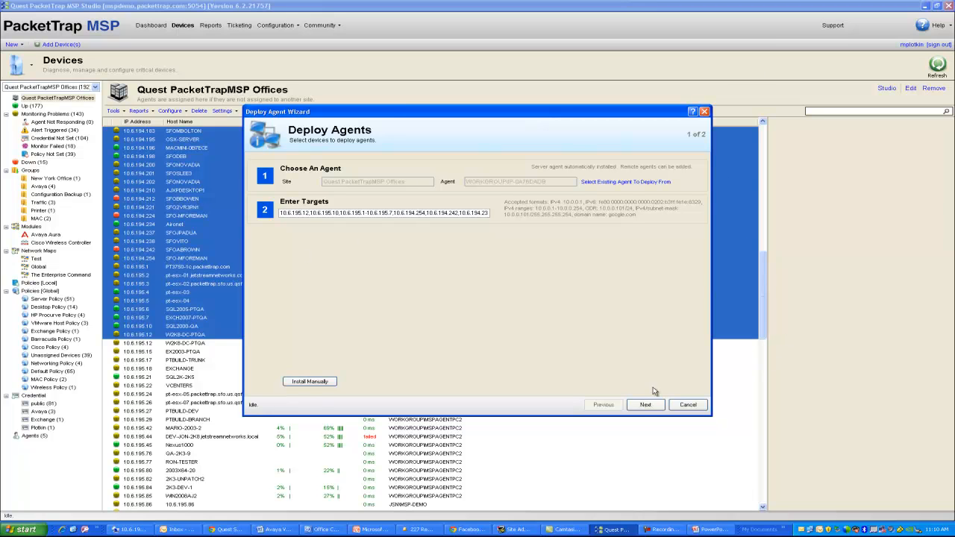
click(700, 408)
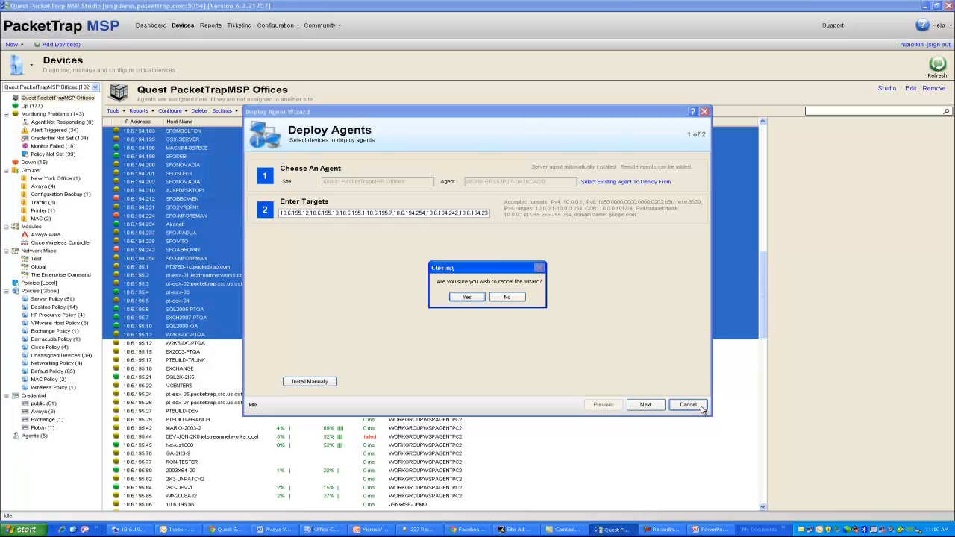
click(467, 297)
Examine the commands available for device 10.6.194.221 and the details of device 10.6.194.7
click(167, 258)
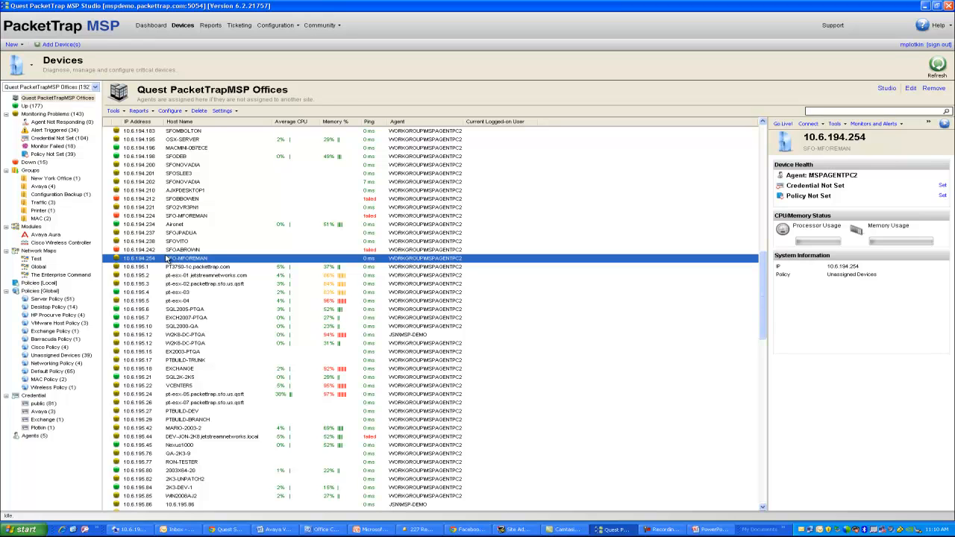
right_click(172, 209)
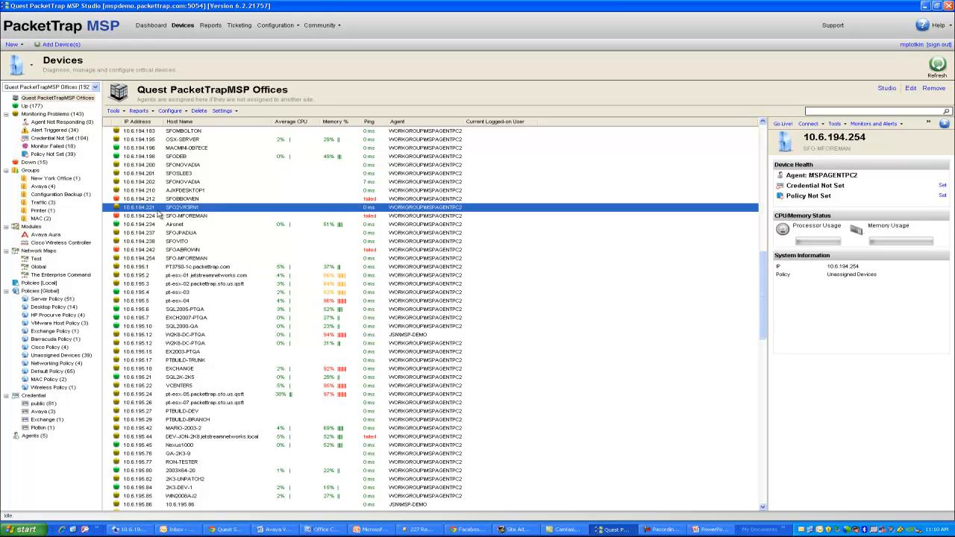
mouse_move(223, 226)
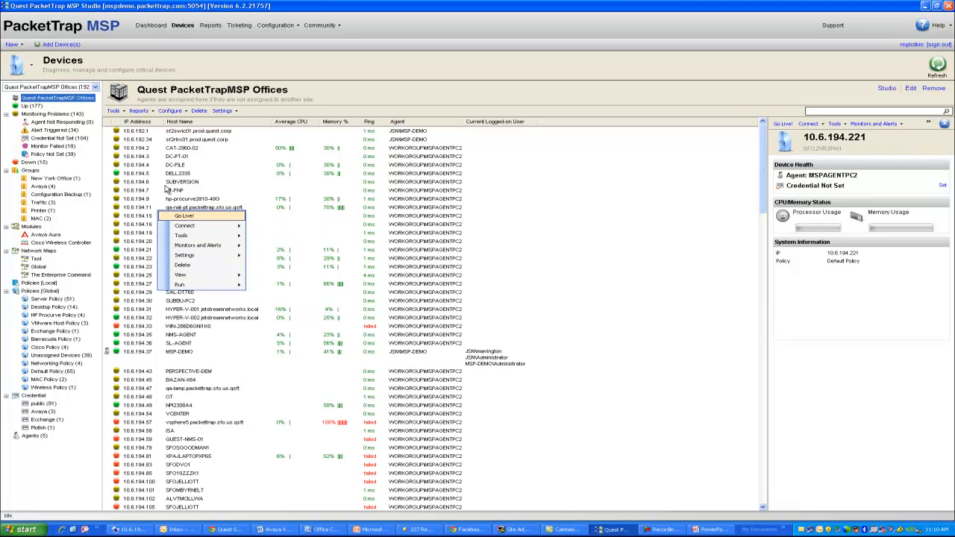
click(169, 191)
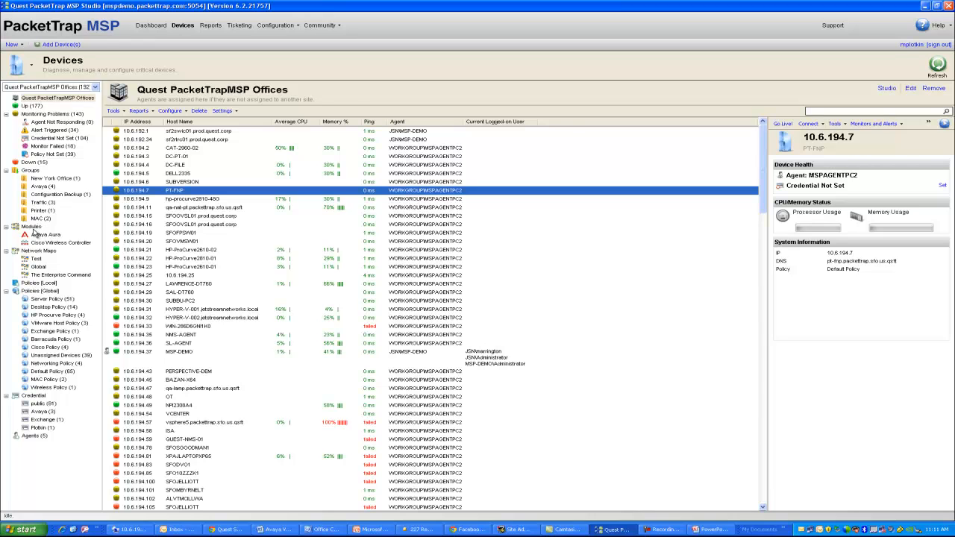
Review the devices listed in the Traffic, Avaya and MAC groups
click(46, 203)
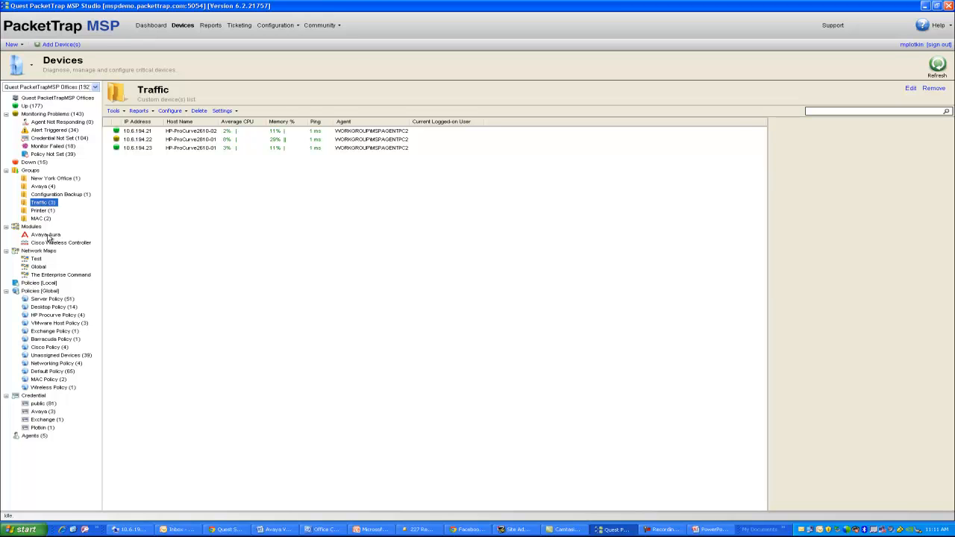
click(38, 188)
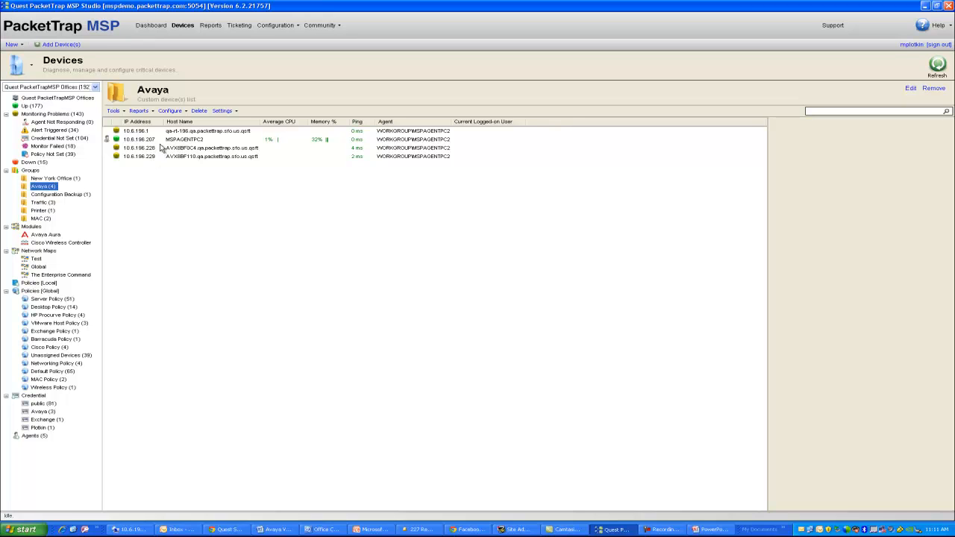
click(48, 218)
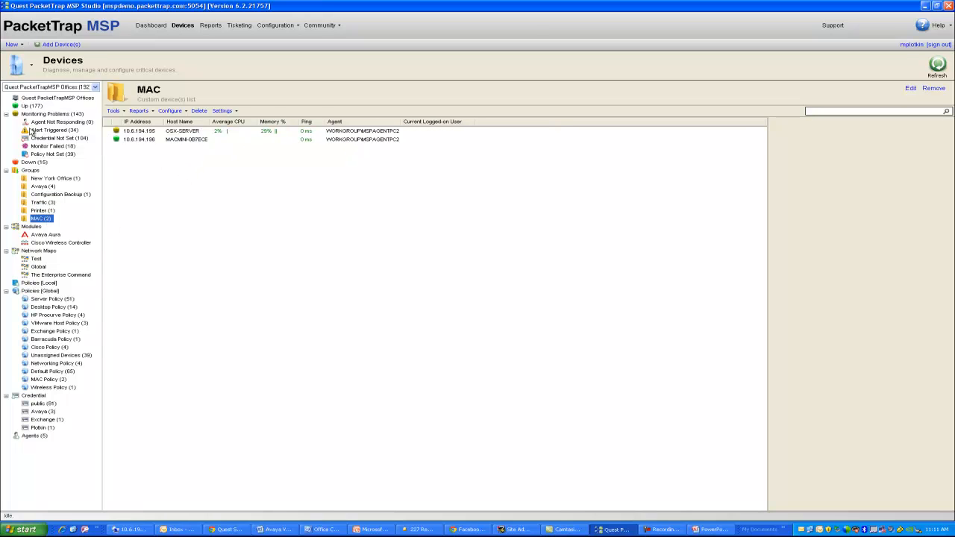
Search the Quest PacketTrapMSP Offices site's devices for "mac", and list the devices that are up
click(30, 99)
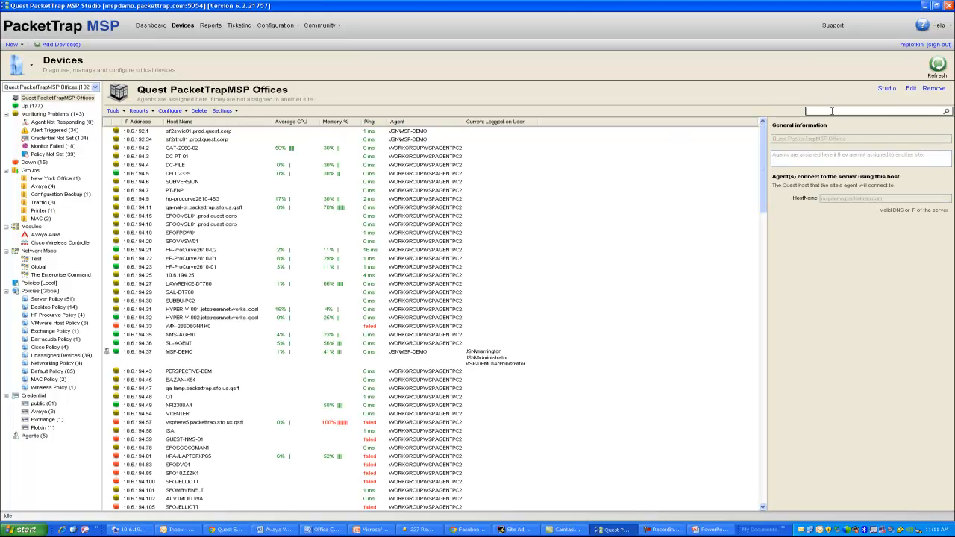
text(mac)
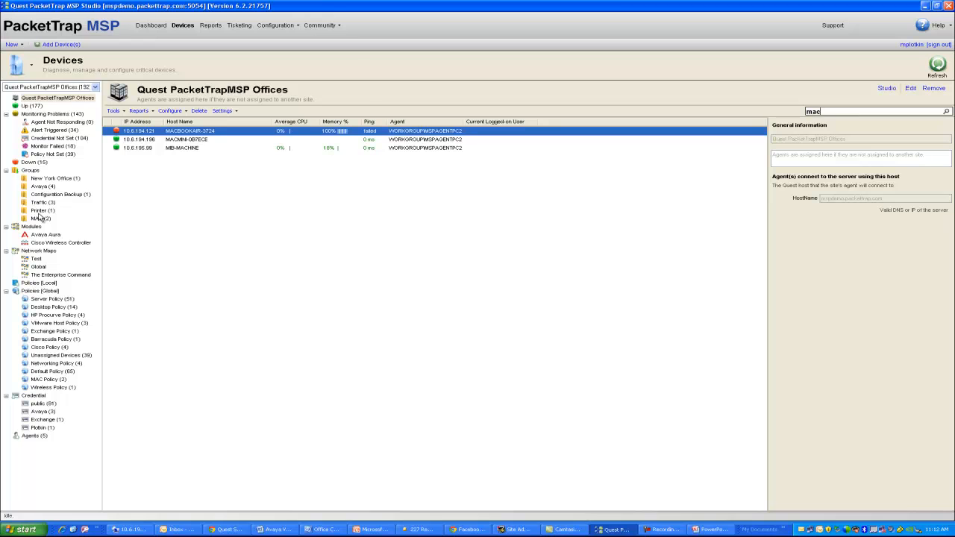
click(22, 99)
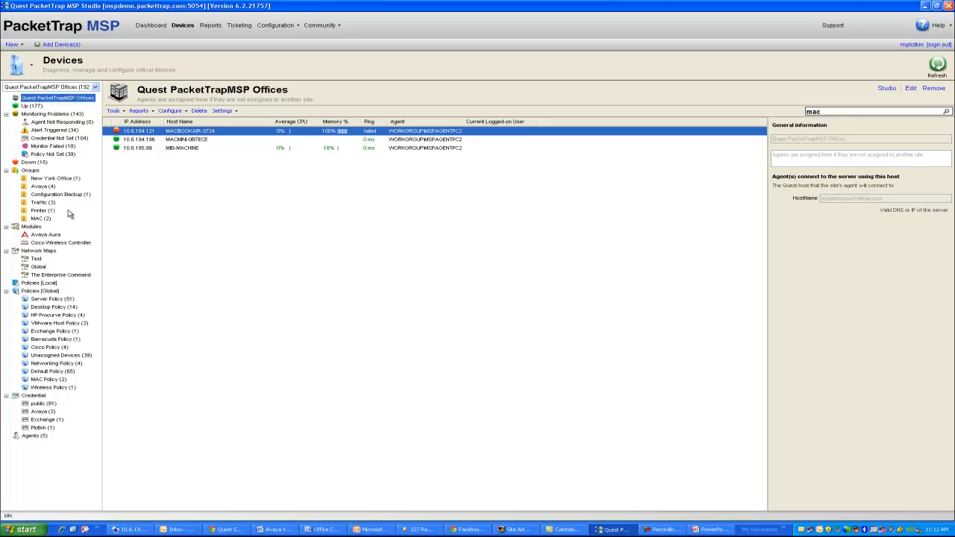
click(35, 109)
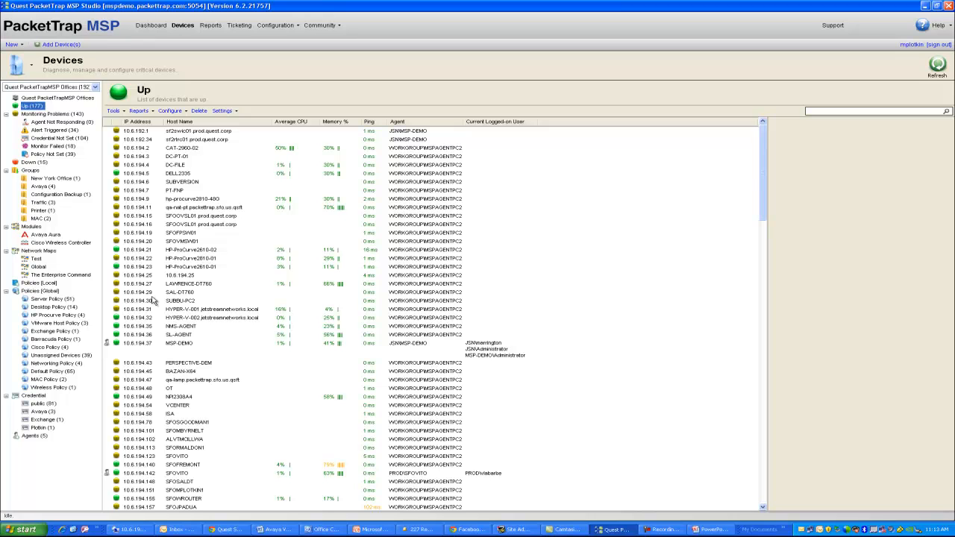
Review the alerts of the global VMware Host Policy and the severity options of its Logical Disk Free Percent Smart Alert without saving
right_click(65, 323)
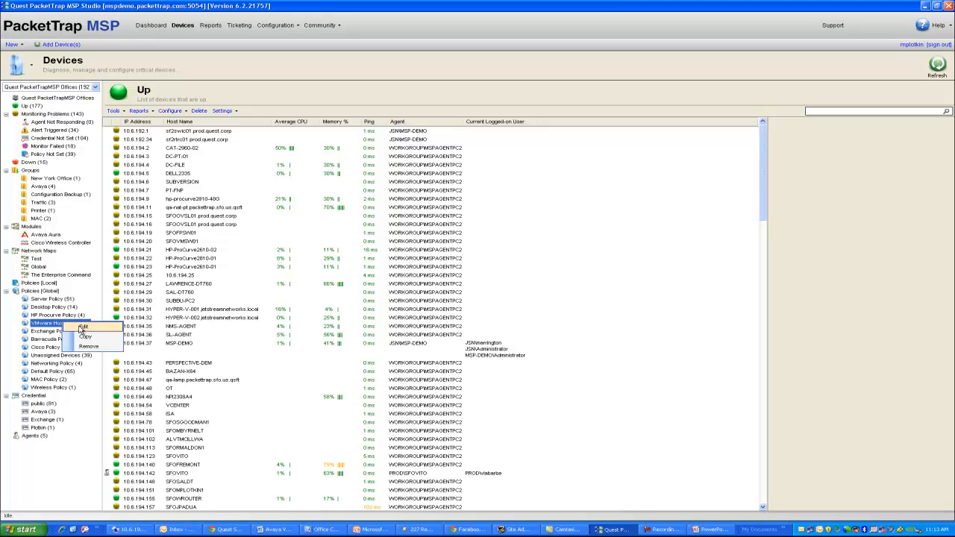
click(82, 329)
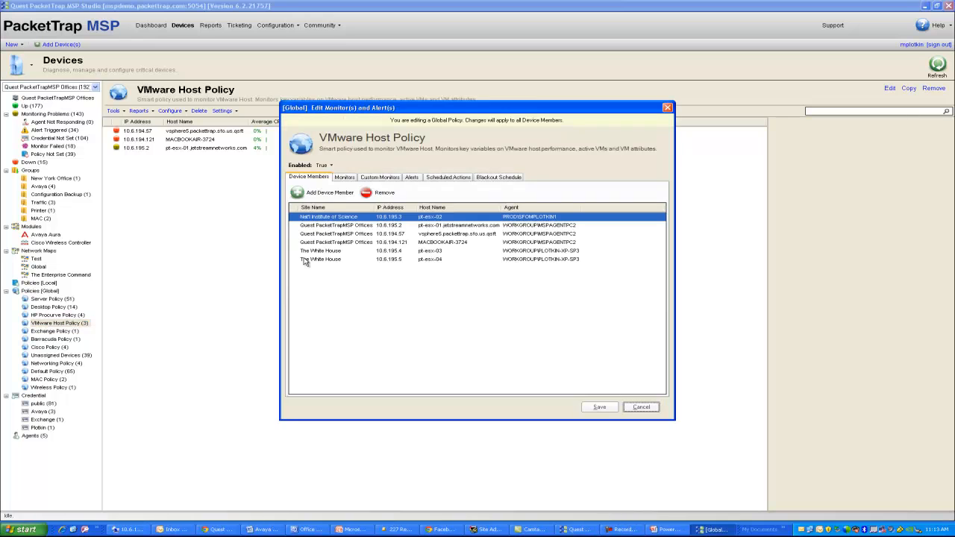
click(411, 177)
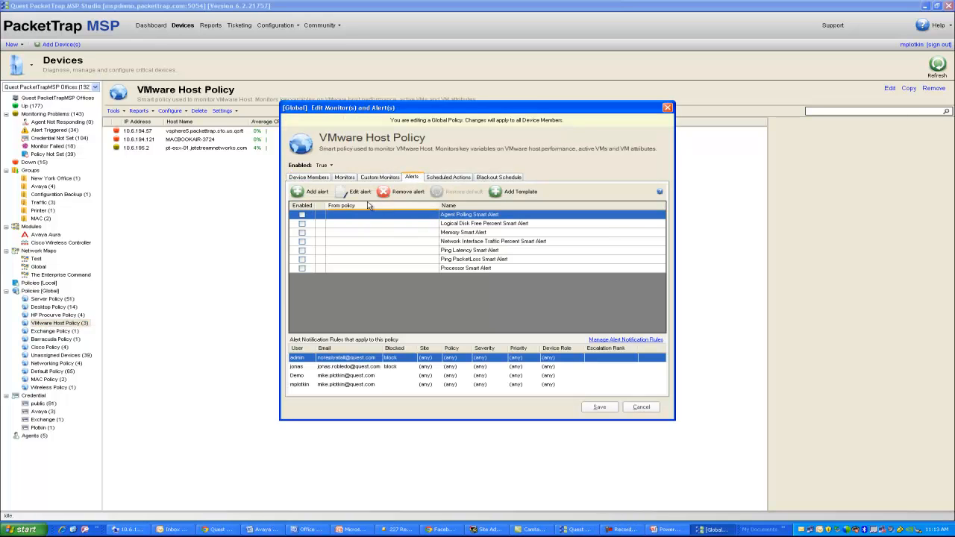
click(427, 223)
click(358, 192)
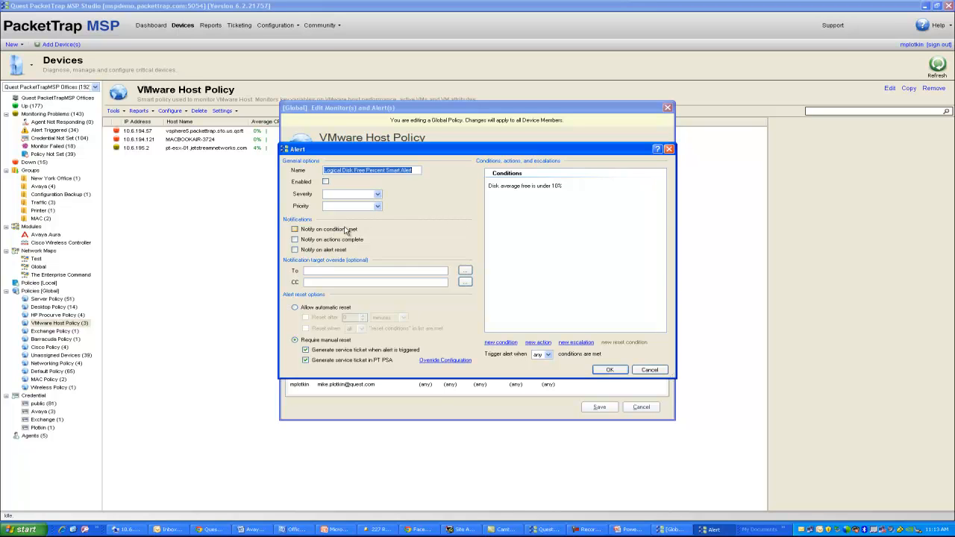
click(378, 196)
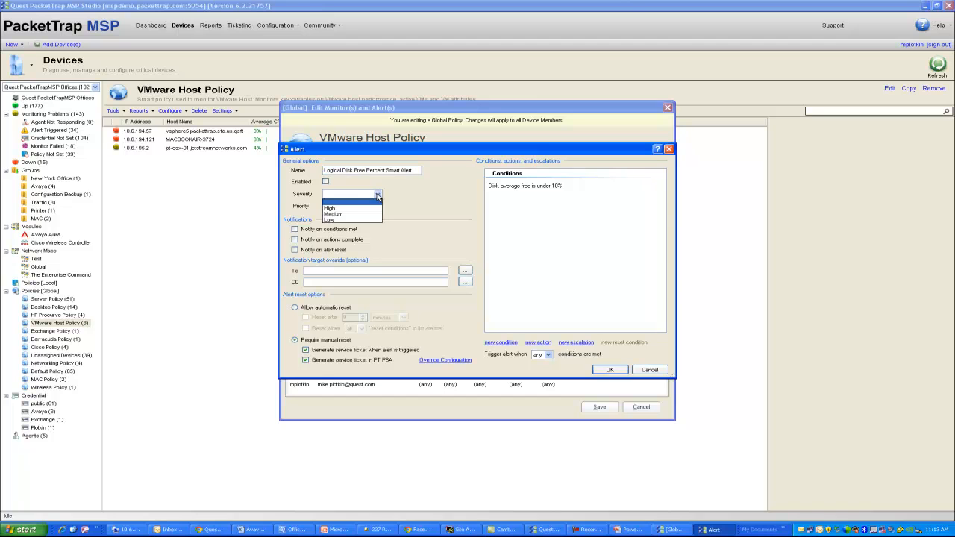
click(414, 197)
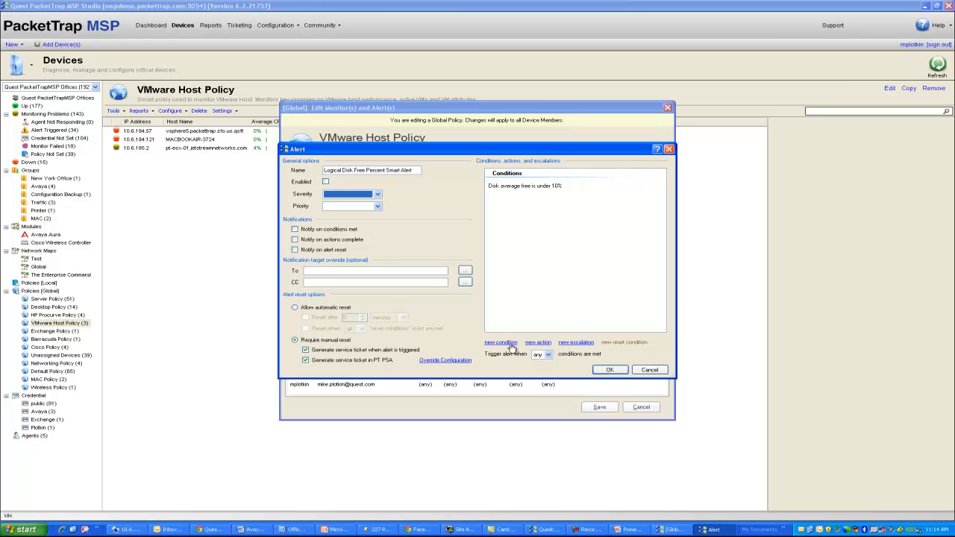
click(648, 370)
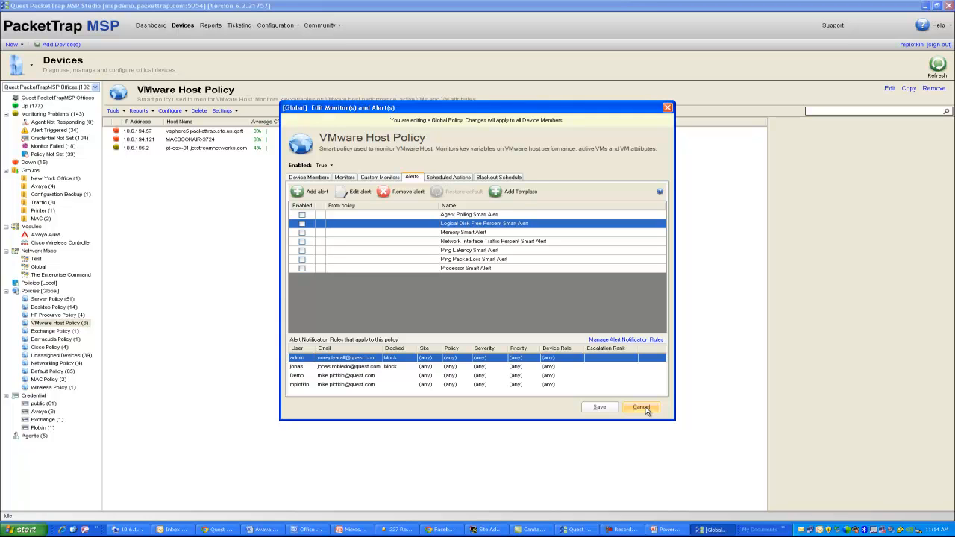
click(642, 408)
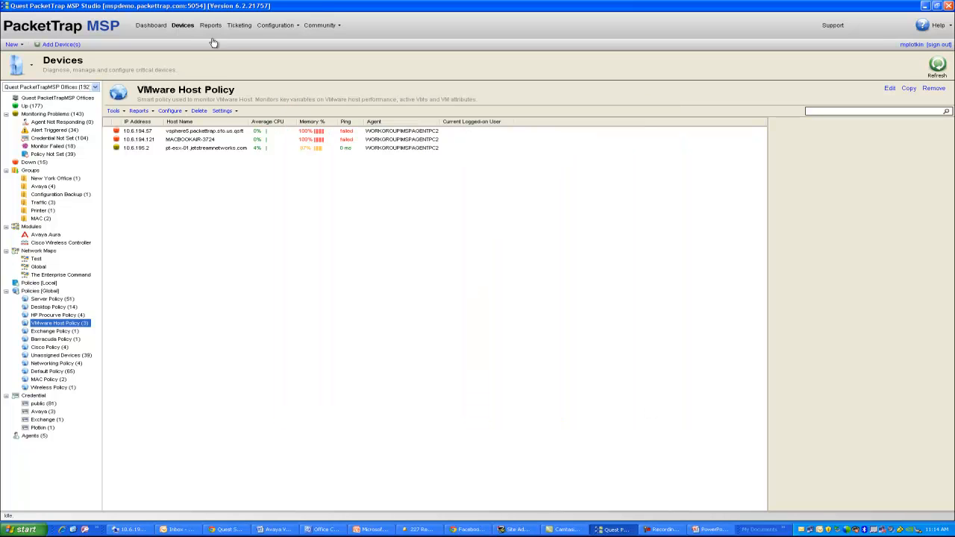
Open the baseline configuration from the administration settings
click(276, 28)
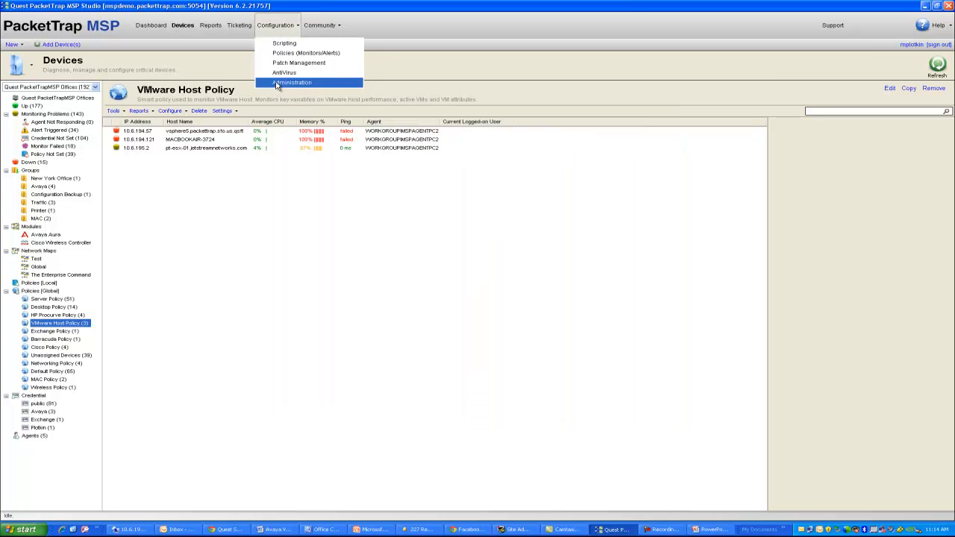
click(275, 81)
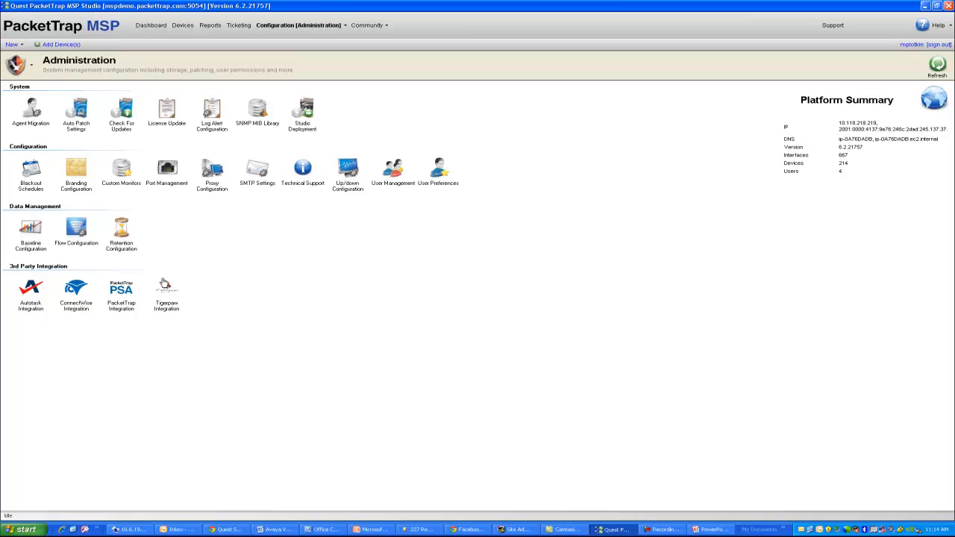
click(32, 230)
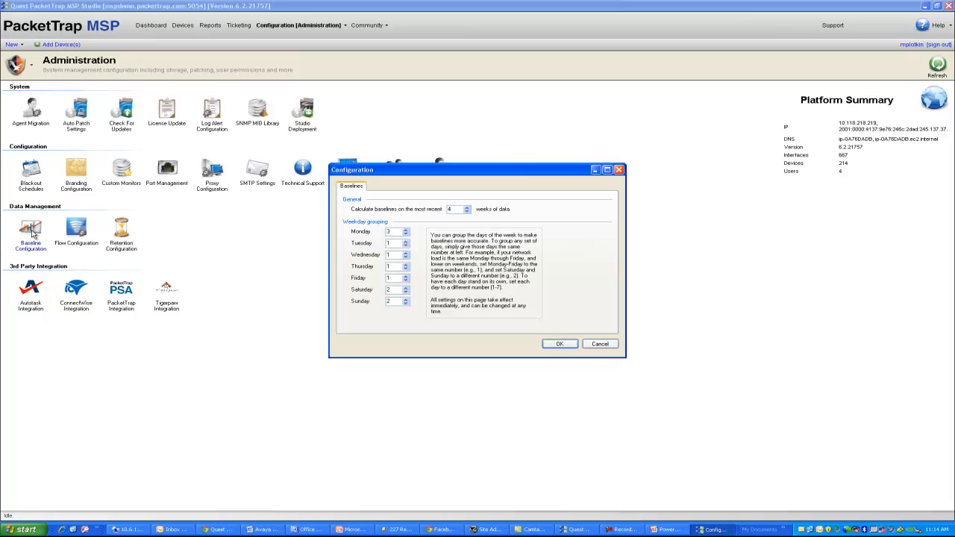
Try different weekday group numbers for Tuesday in the baseline configuration, and discard the changes
double_click(389, 231)
double_click(389, 302)
click(406, 242)
click(406, 246)
click(406, 246)
click(406, 246)
click(406, 247)
click(406, 242)
click(405, 246)
double_click(458, 209)
click(604, 346)
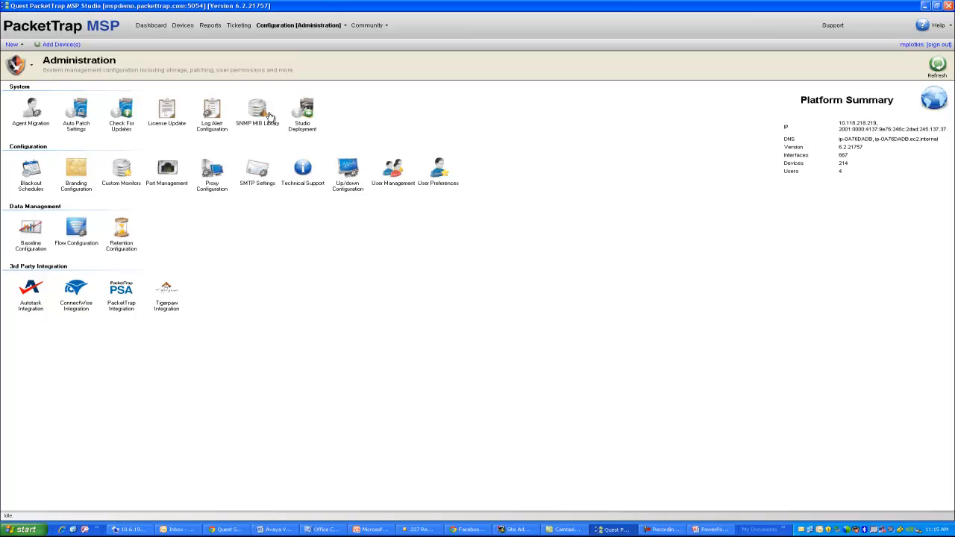
Review the flow configuration's conversation count and noise thresholds, and the general and trend data retention periods
click(83, 234)
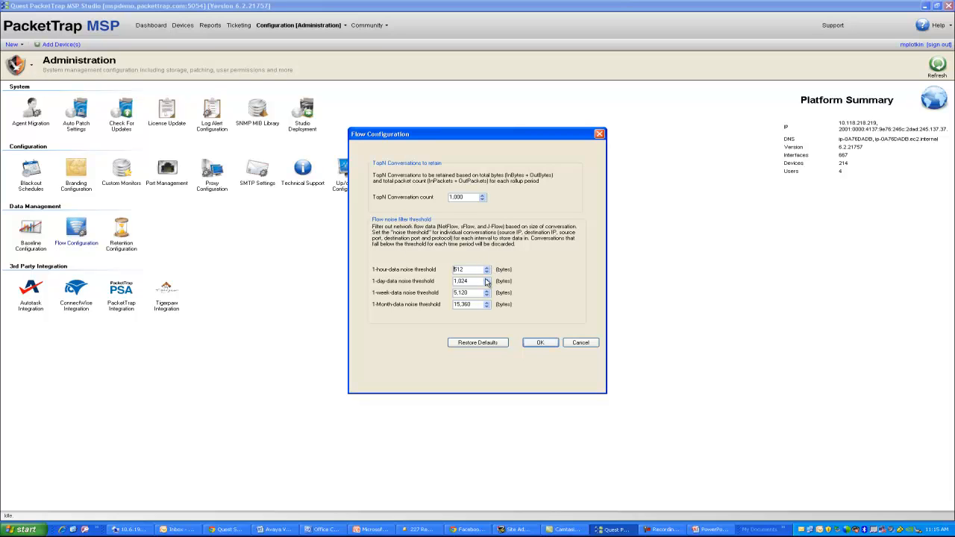
click(582, 344)
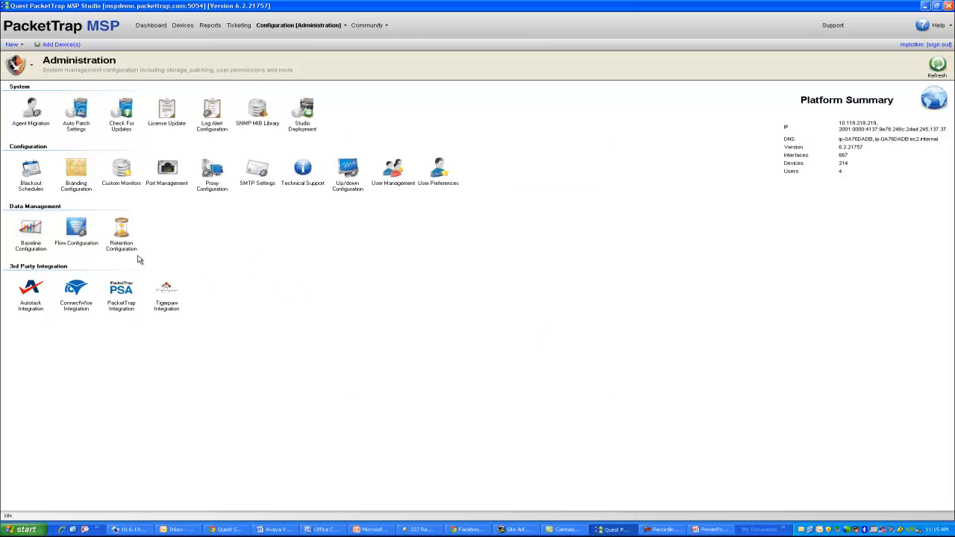
click(112, 233)
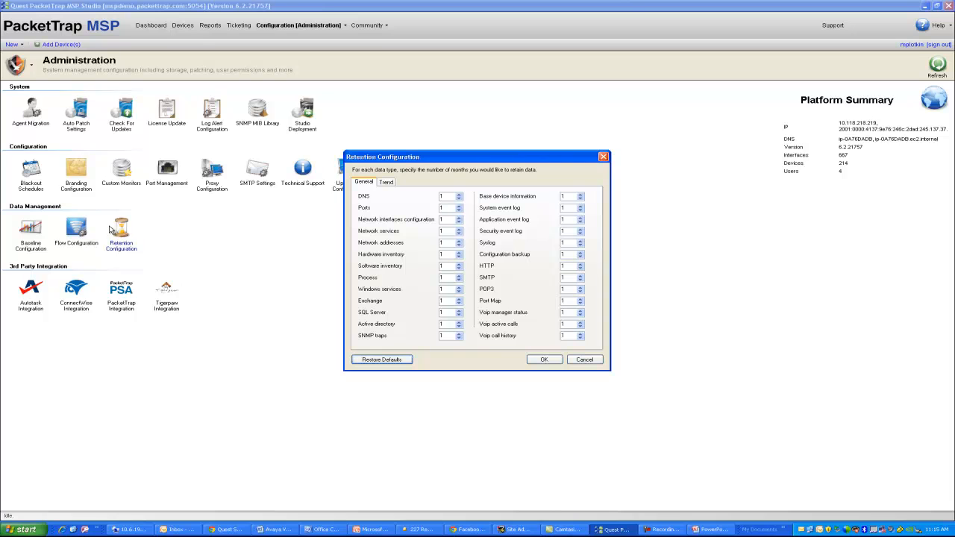
click(386, 183)
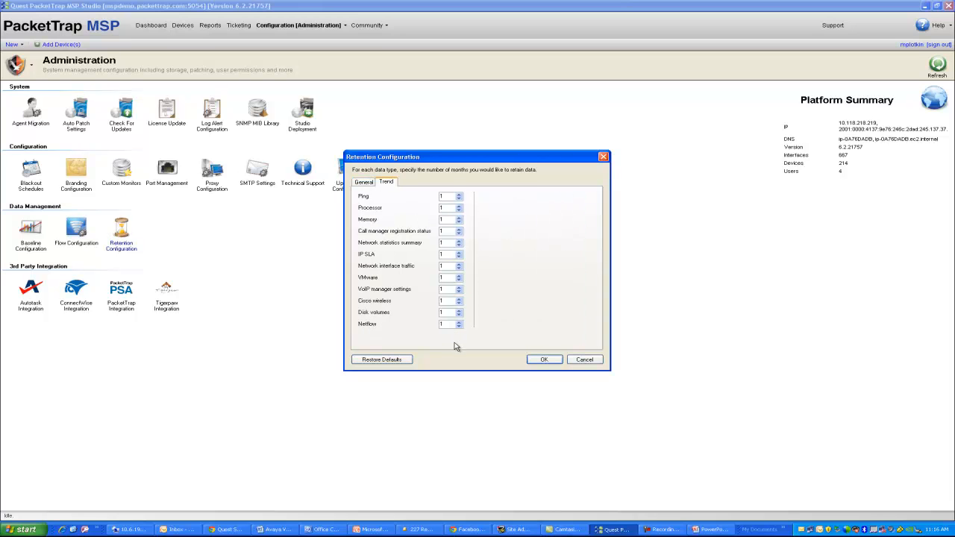
Try a Ping trend retention of 2 months, set it back to 1 month, and accept the retention configuration
double_click(444, 197)
text(2)
key(BackSpace)
text(1)
click(535, 361)
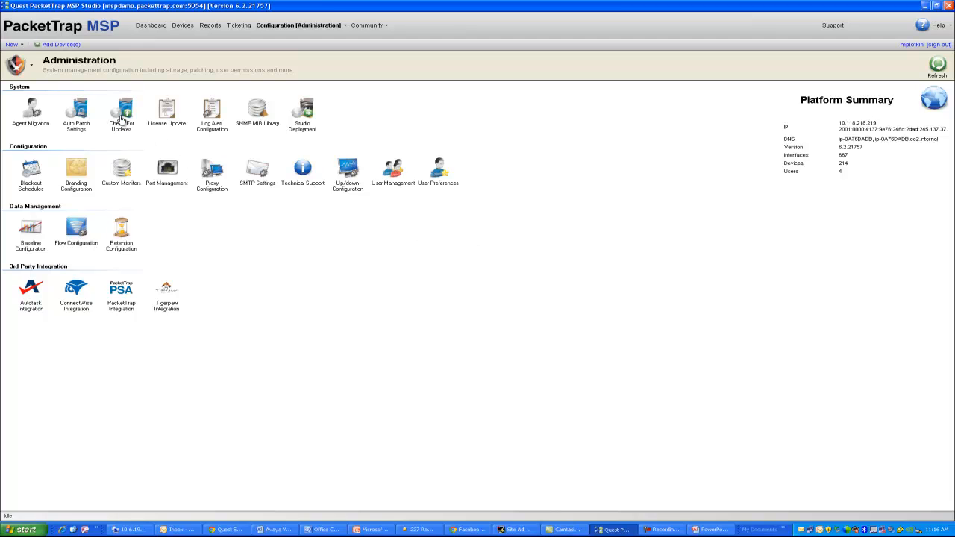
click(389, 182)
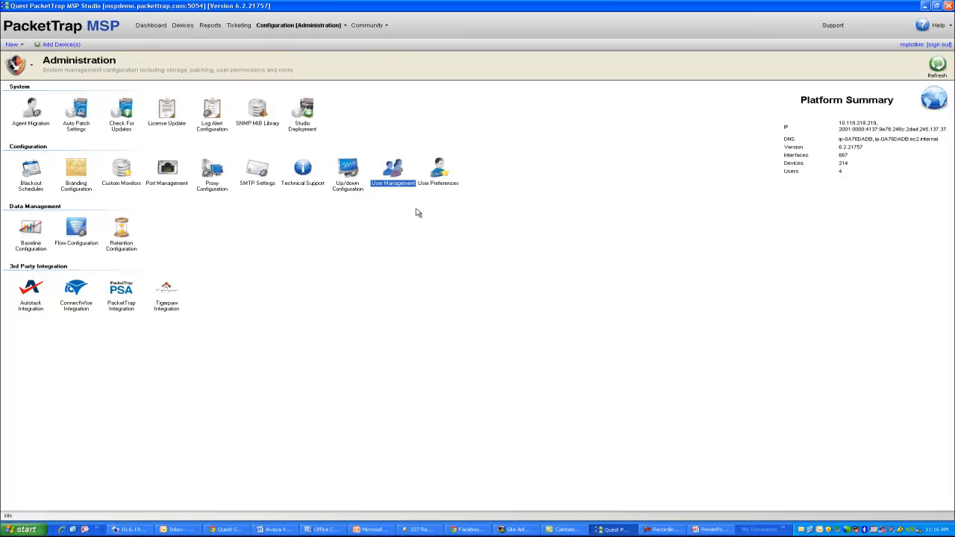
click(217, 247)
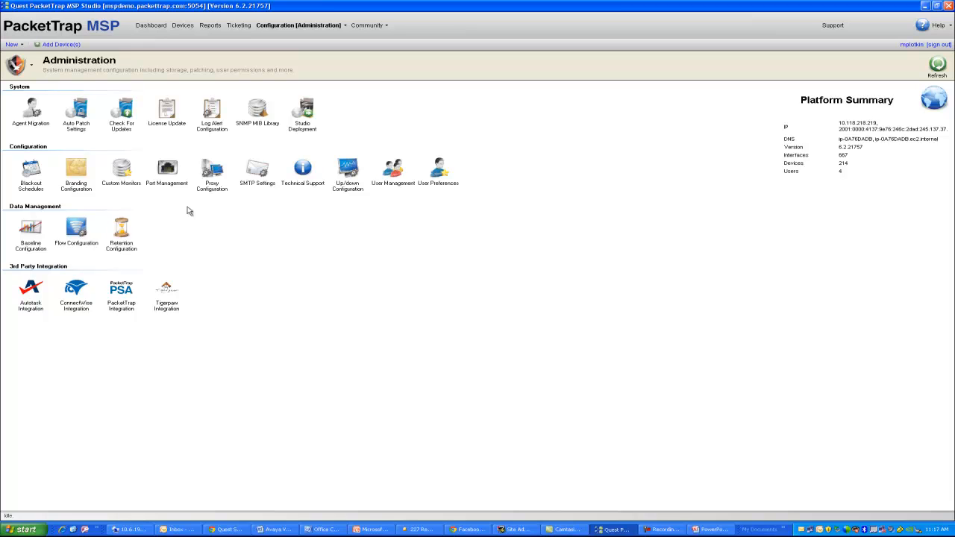
Review the port management list down to the blank row for adding a port, and close it without changes
click(170, 172)
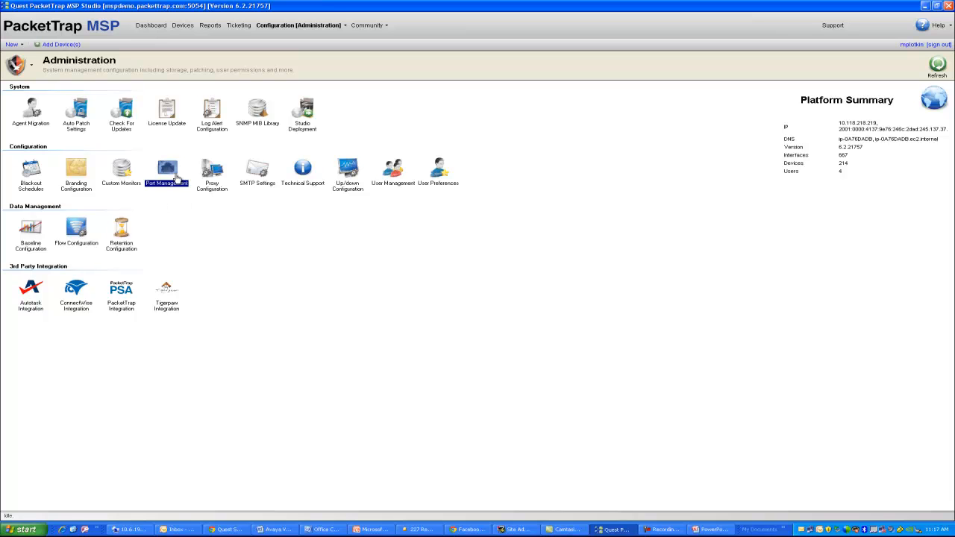
click(470, 278)
scroll(505, 282, down, 13)
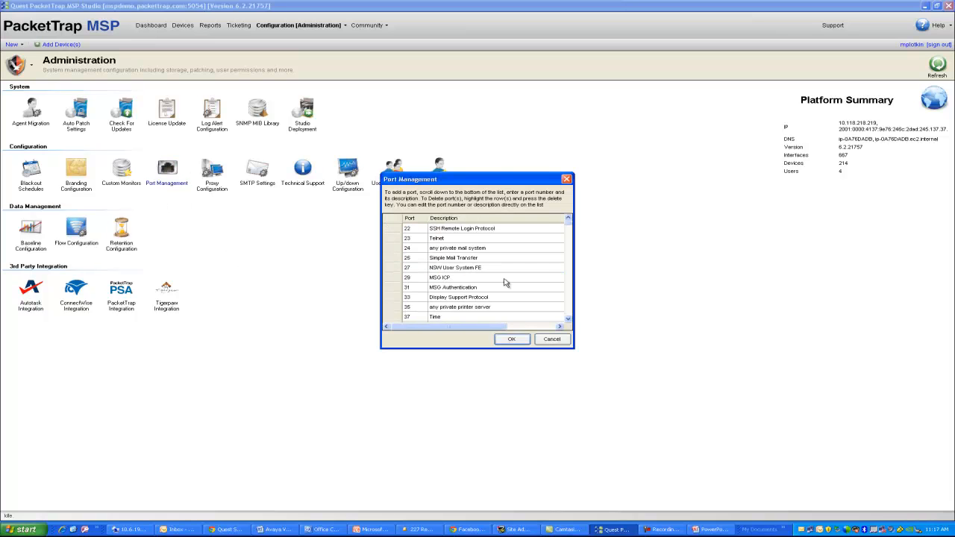
drag(569, 226, 573, 321)
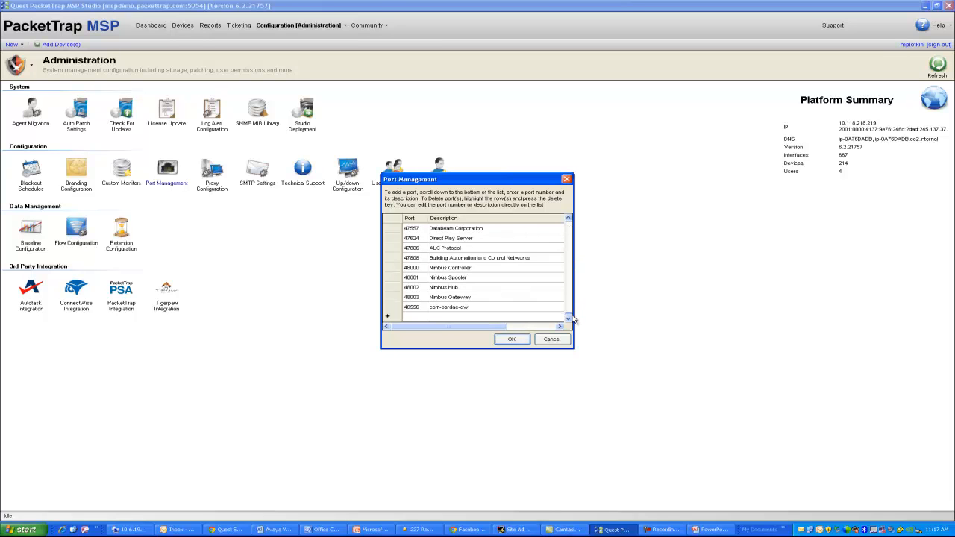
click(416, 317)
click(551, 340)
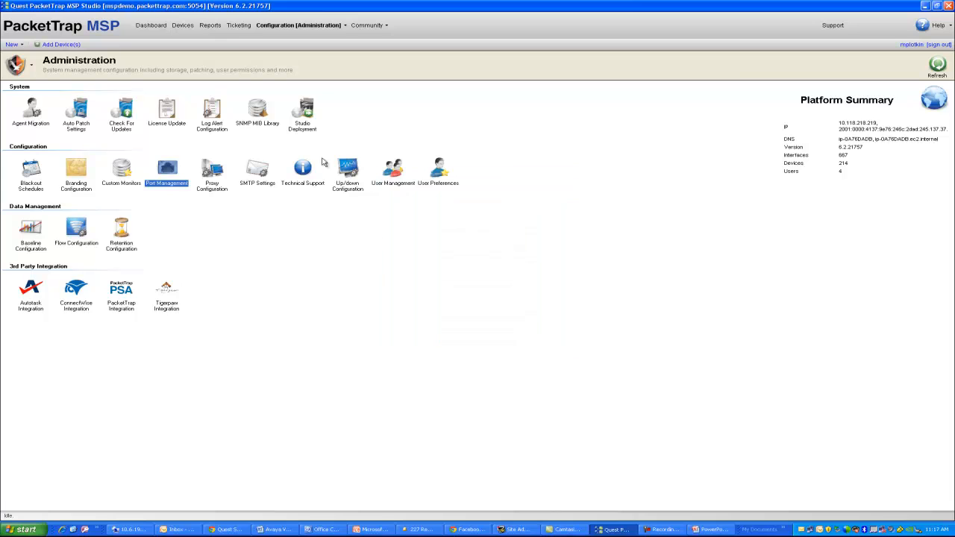
Open the global Desktop Policy for editing and show its full list of monitors in an enlarged dialog
click(183, 26)
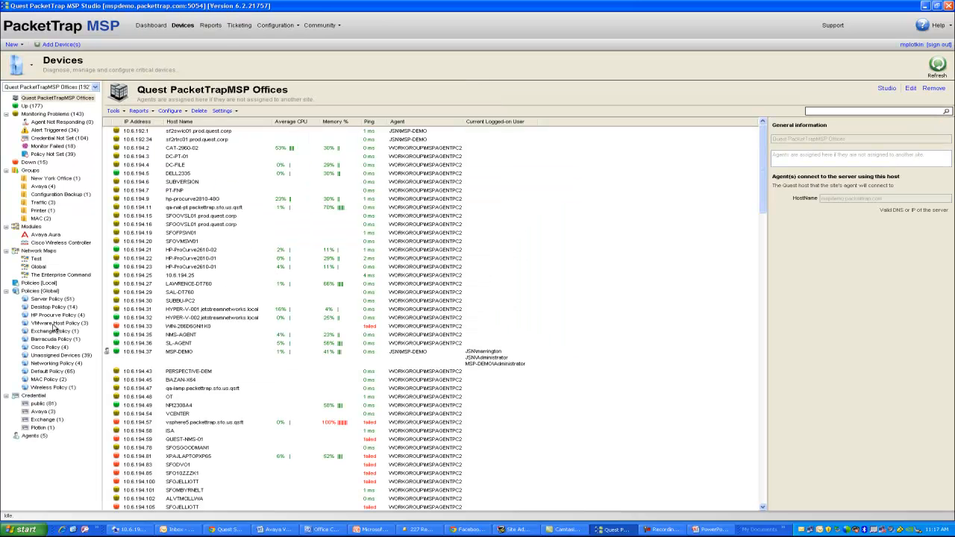
click(68, 307)
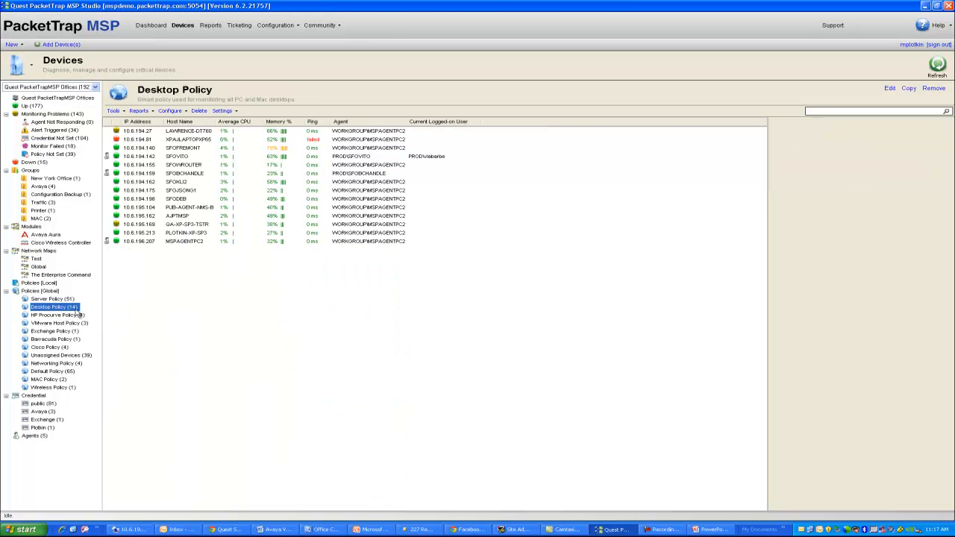
double_click(75, 308)
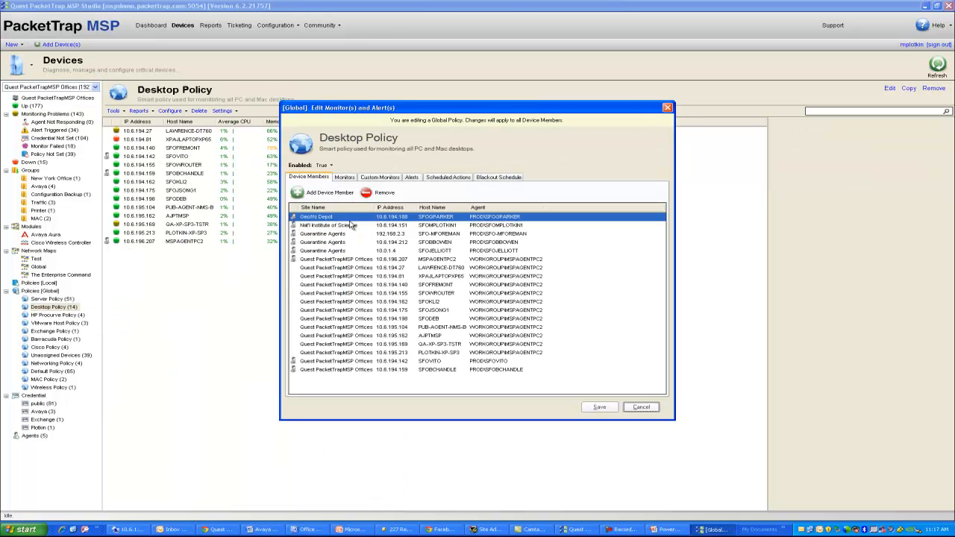
click(344, 178)
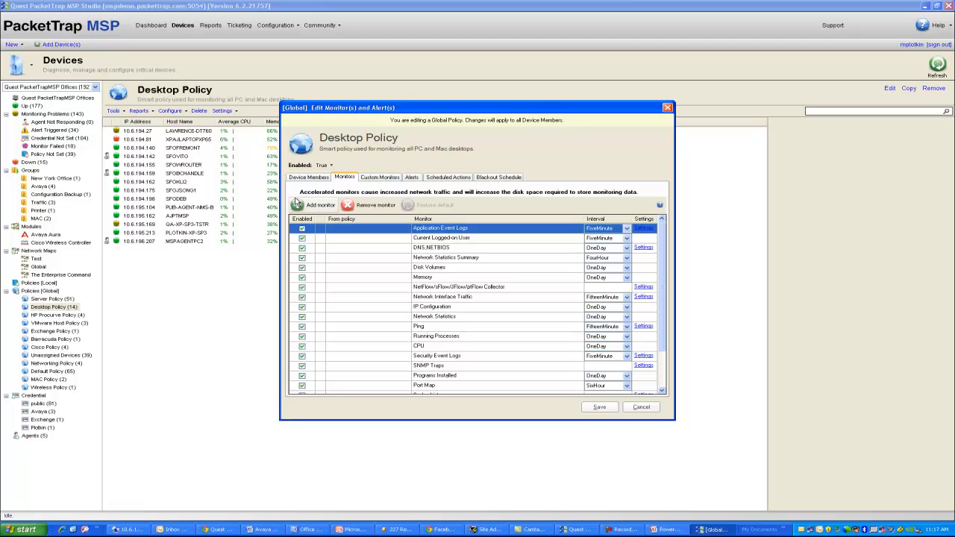
click(533, 258)
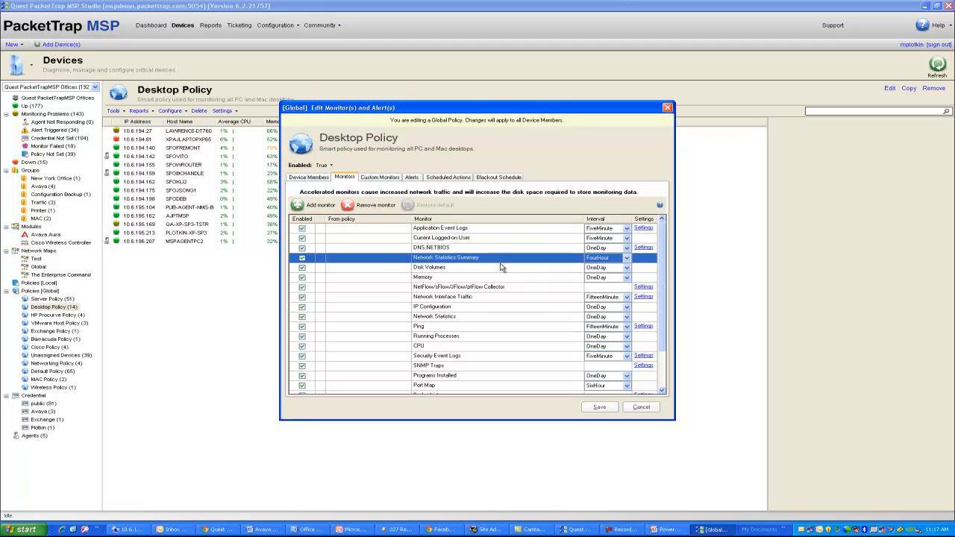
click(499, 238)
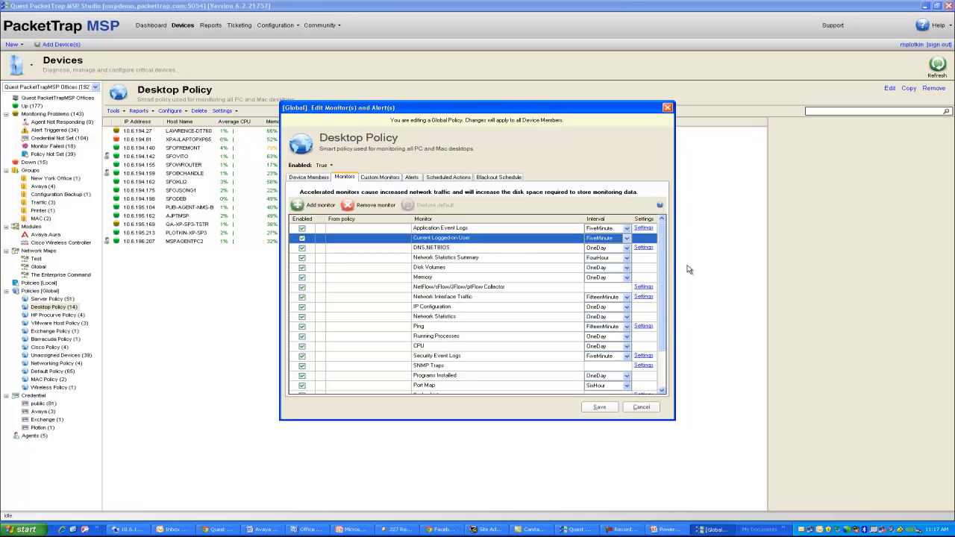
drag(675, 422, 779, 489)
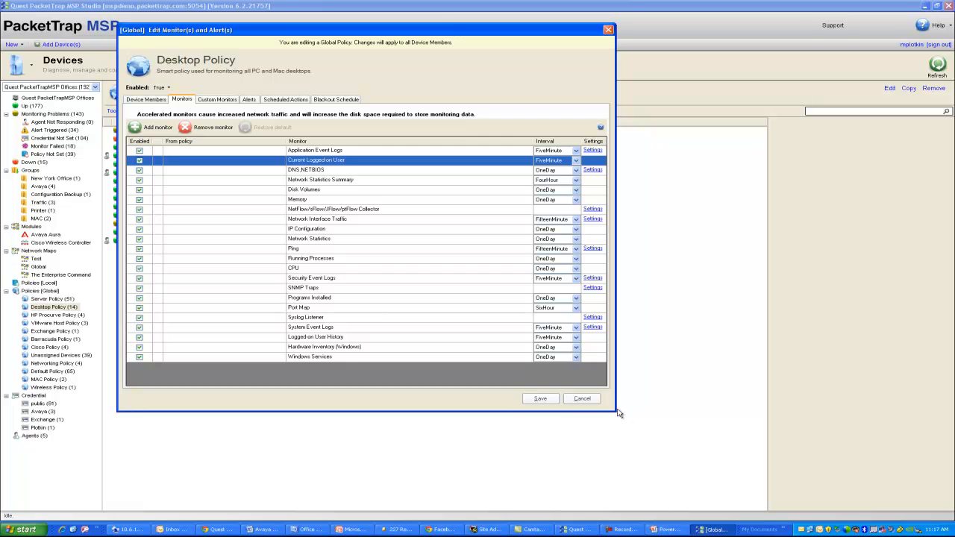
drag(760, 470, 800, 475)
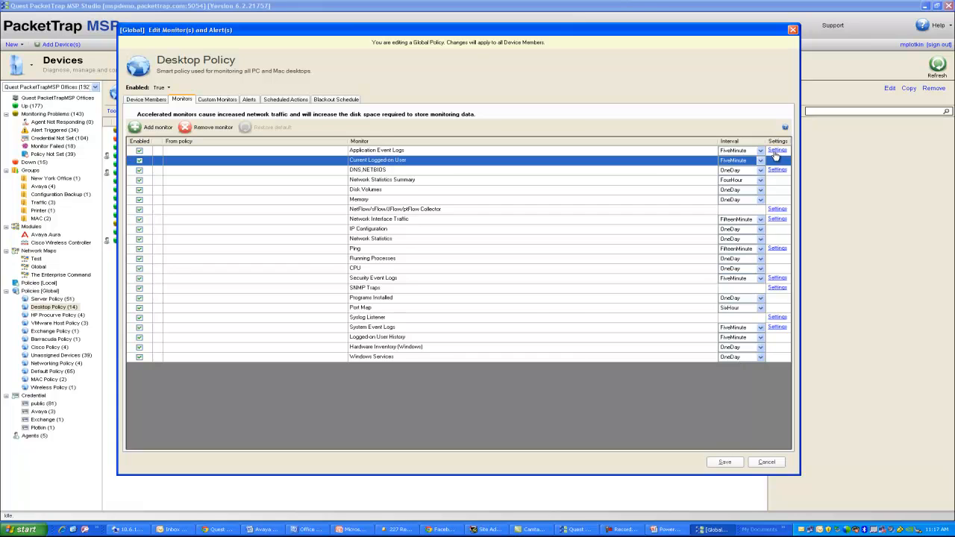
Set the Application Event Logs monitor to collect the Error, Warning and Information event types
click(413, 152)
click(777, 150)
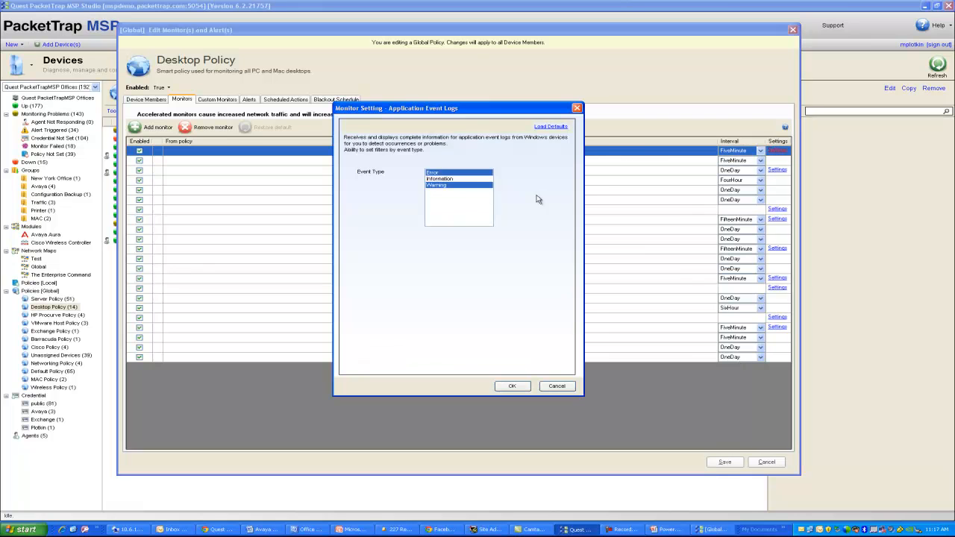
click(439, 174)
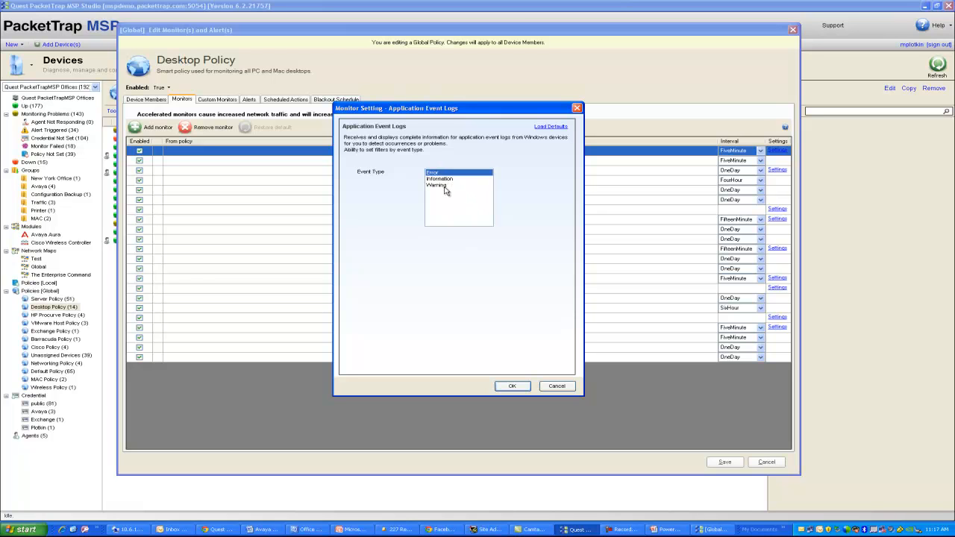
ctrl+click(439, 186)
ctrl+click(441, 181)
click(511, 388)
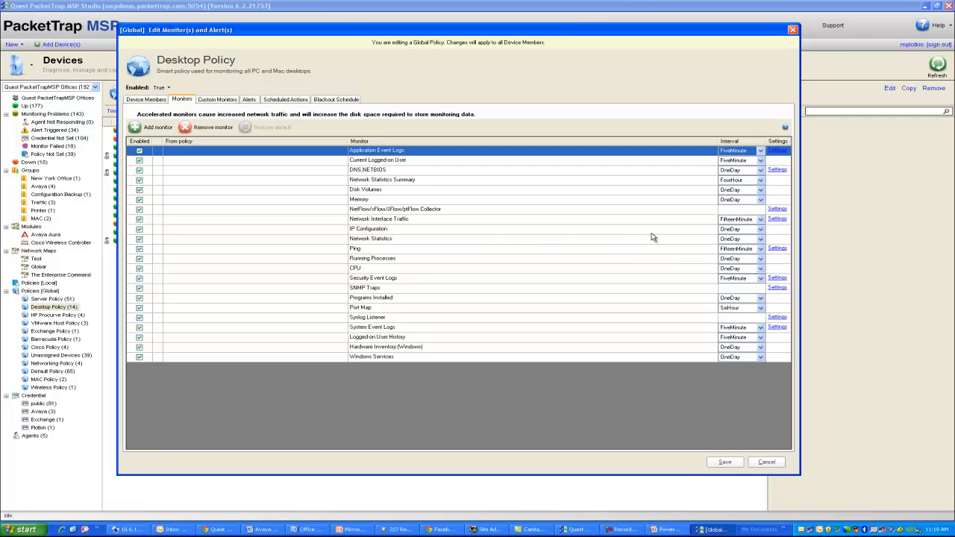
Examine the settings of the Desktop Policy's Network Interface Traffic monitor
click(776, 219)
click(512, 379)
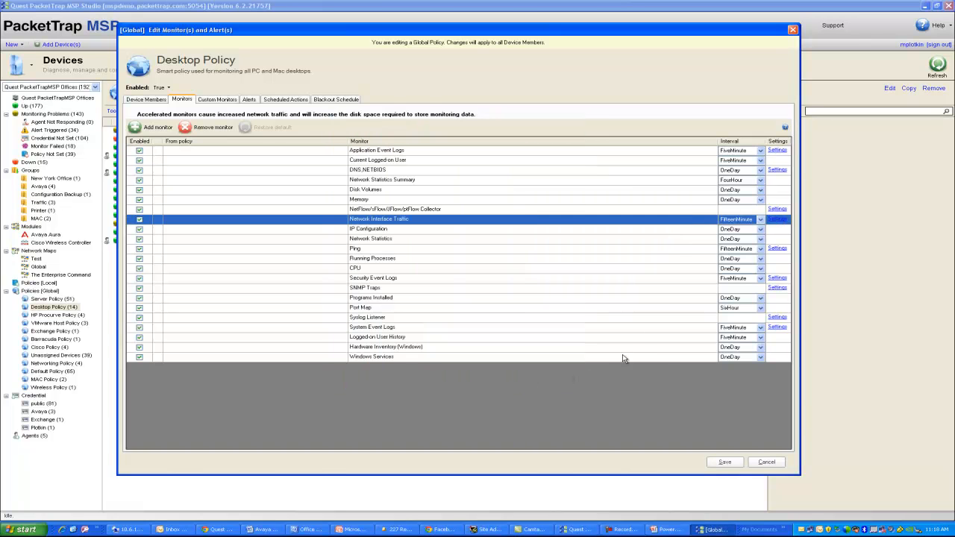
Review the trap filters of the SNMP Traps monitor and the facility and severity filters of the Syslog Listener monitor, discarding any changes
click(777, 289)
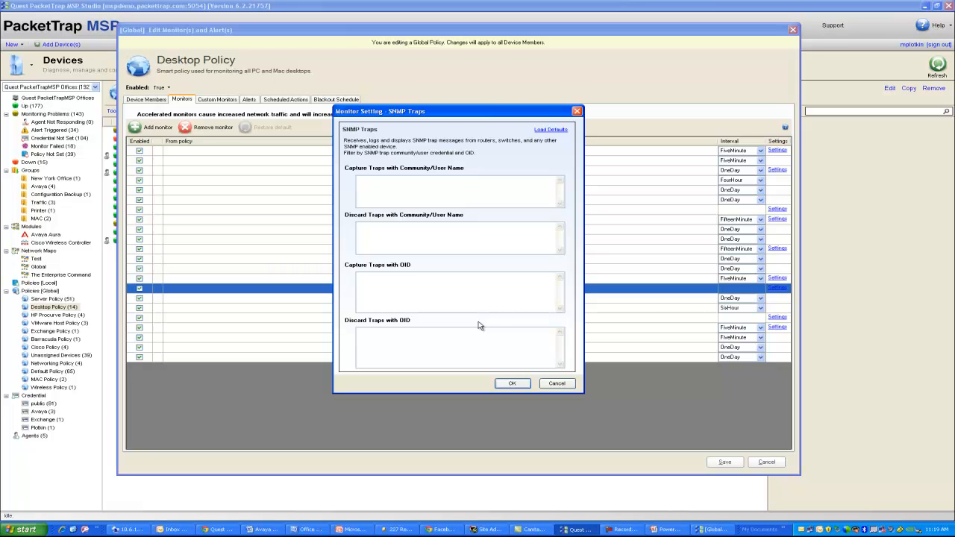
click(557, 383)
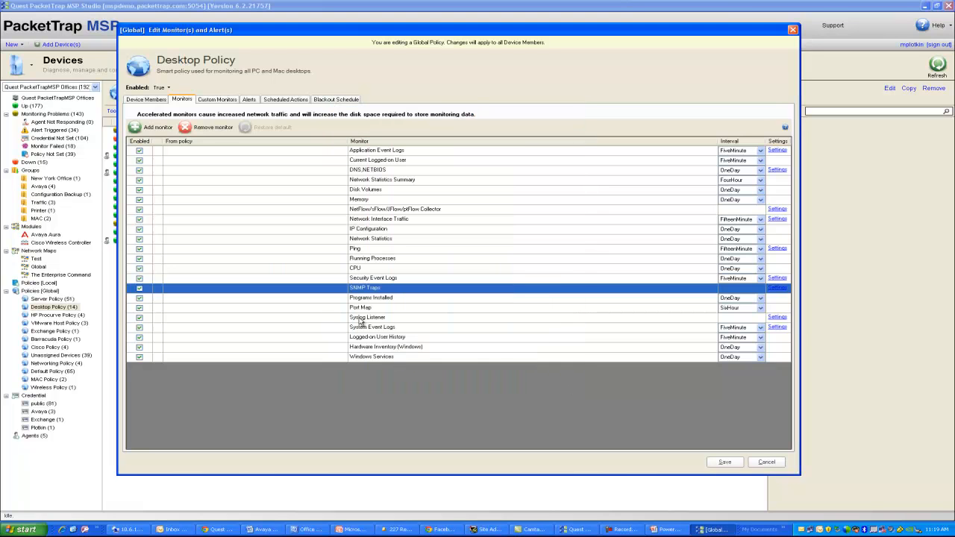
click(780, 319)
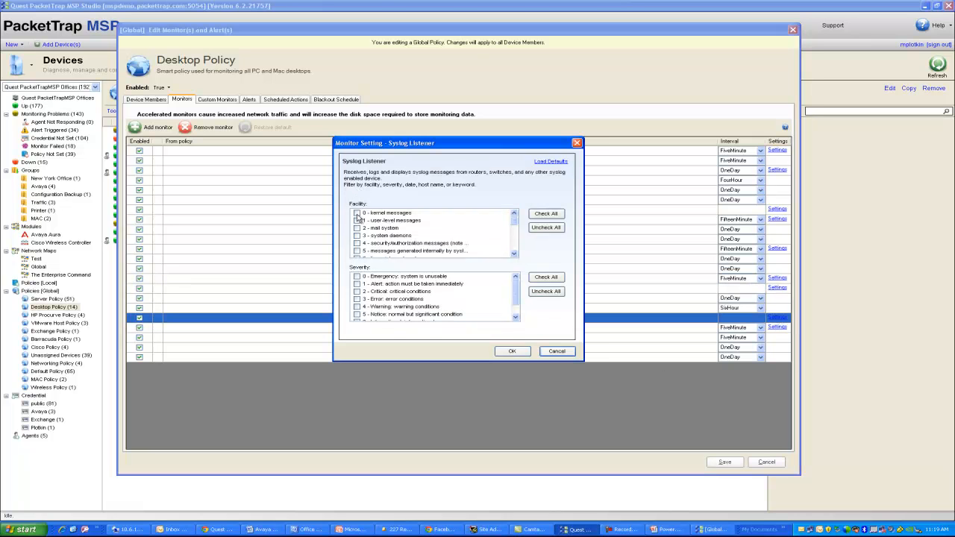
click(515, 230)
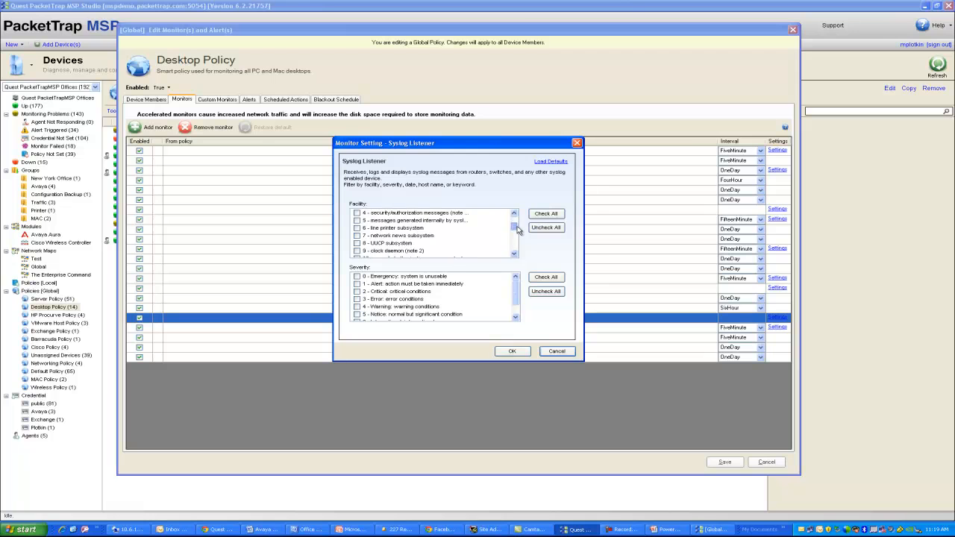
click(546, 215)
click(359, 277)
click(557, 351)
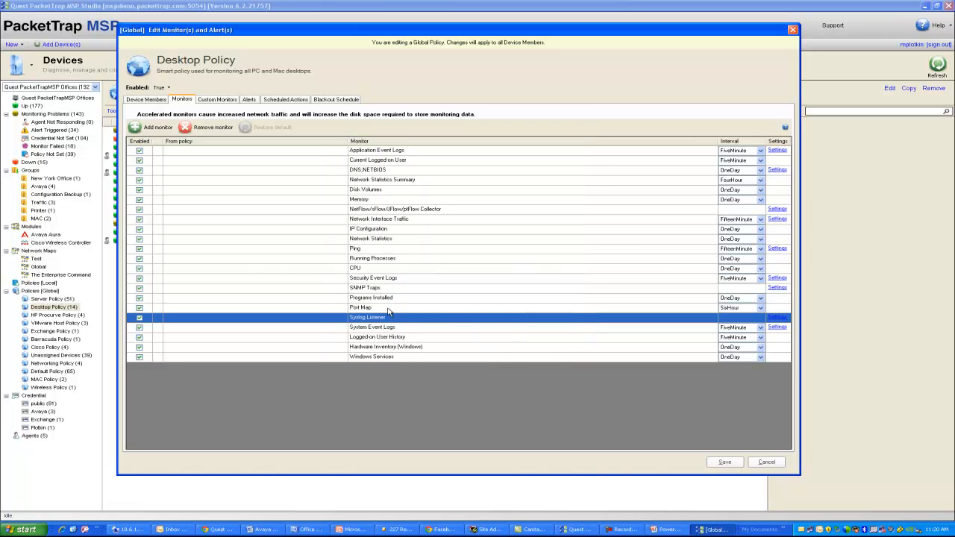
Start a new alert for the Desktop Policy and examine the options of a Syslog condition without adding it
click(248, 99)
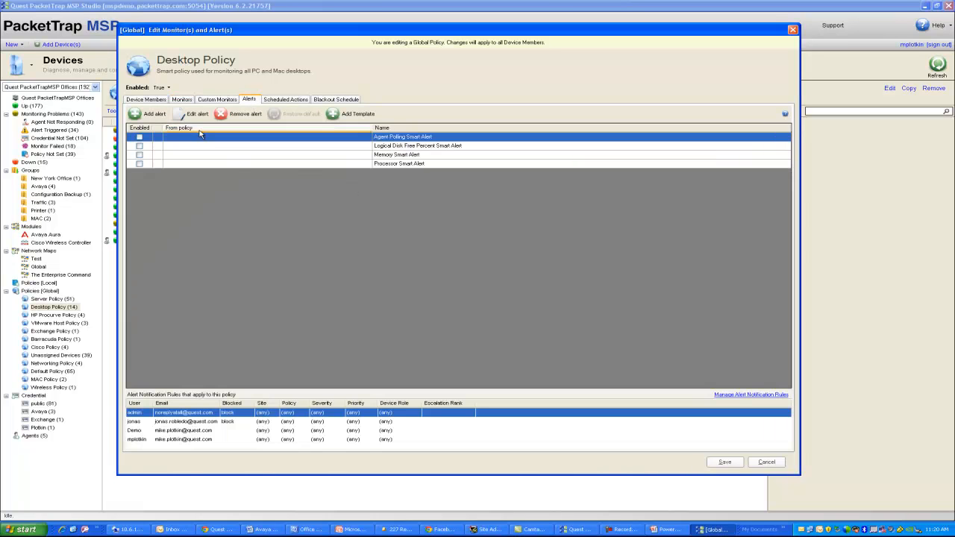
click(155, 115)
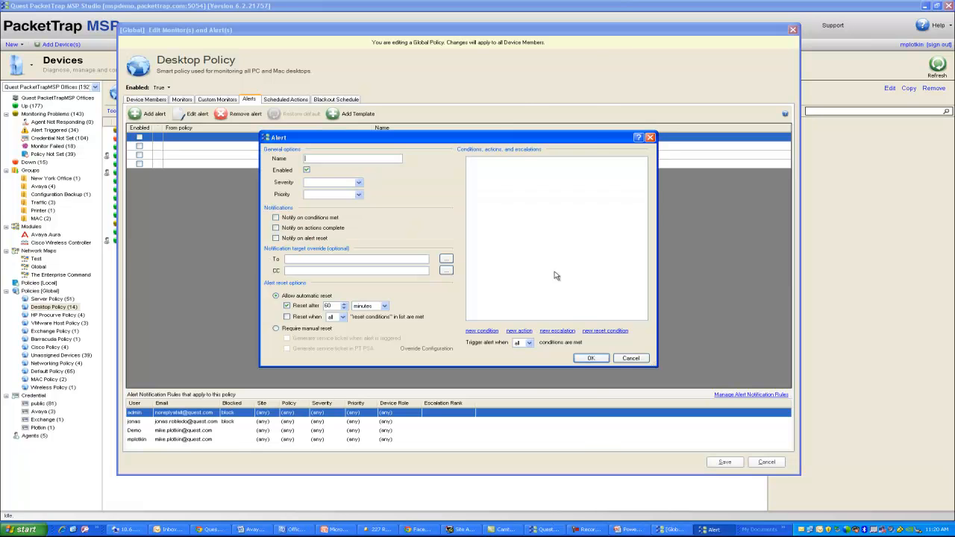
click(484, 332)
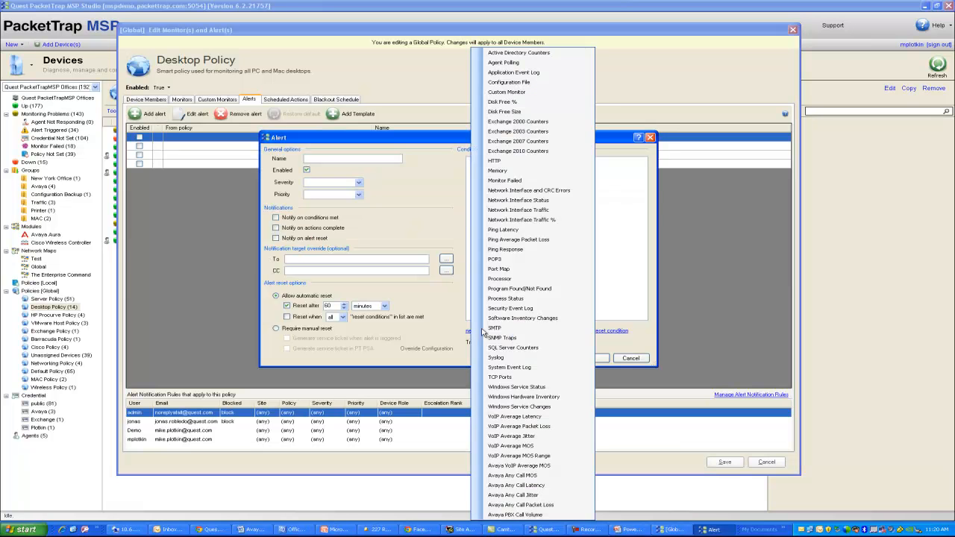
click(539, 358)
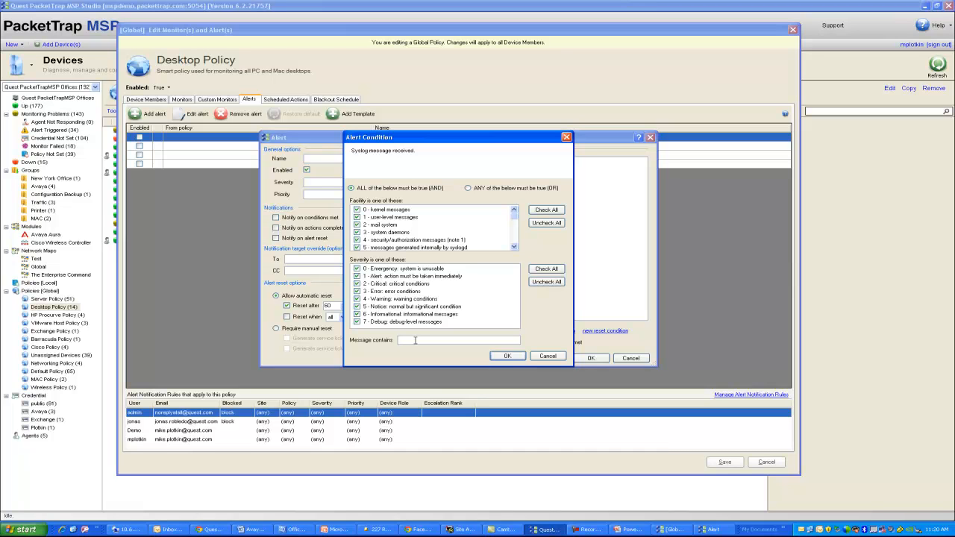
click(558, 357)
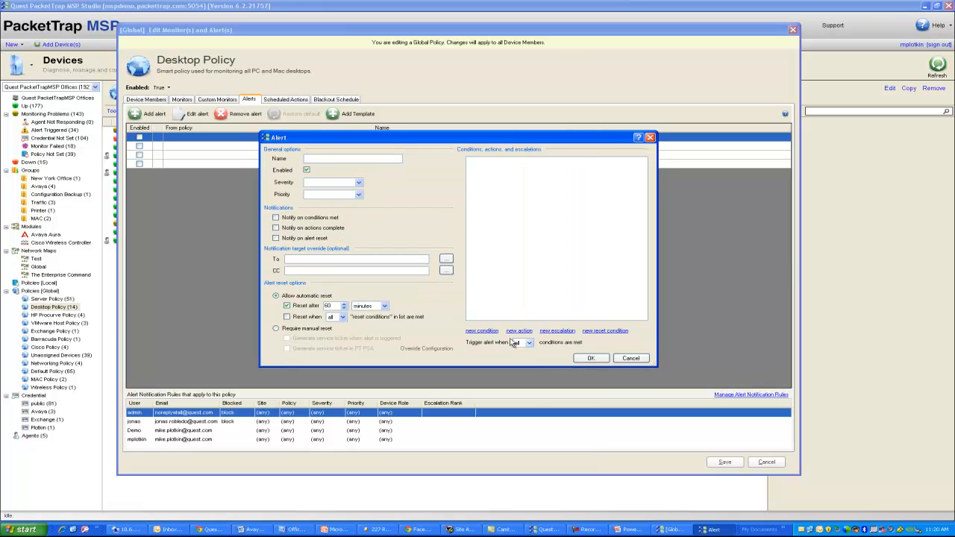
Examine the SNMP Traps alert condition with its specific OID and target string option enabled, without adding the condition
click(482, 331)
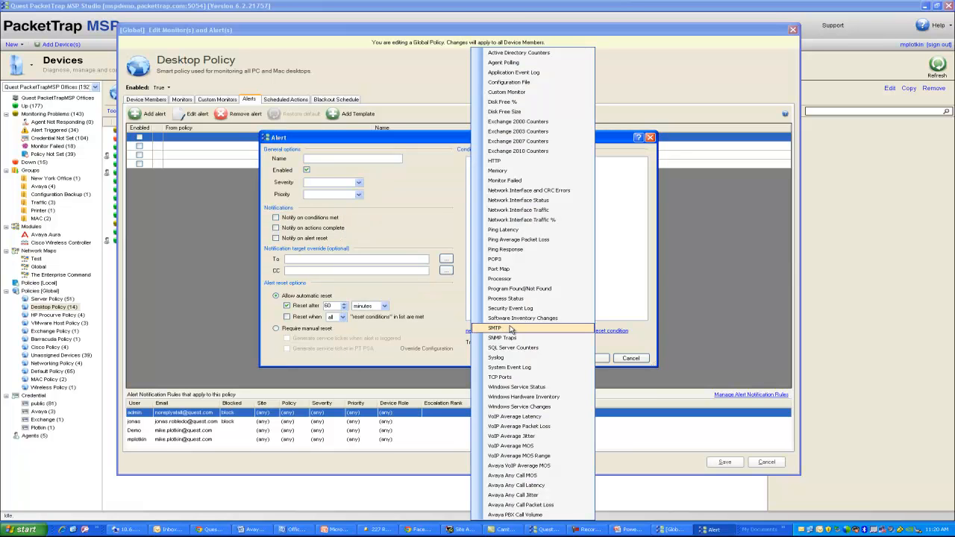
click(517, 338)
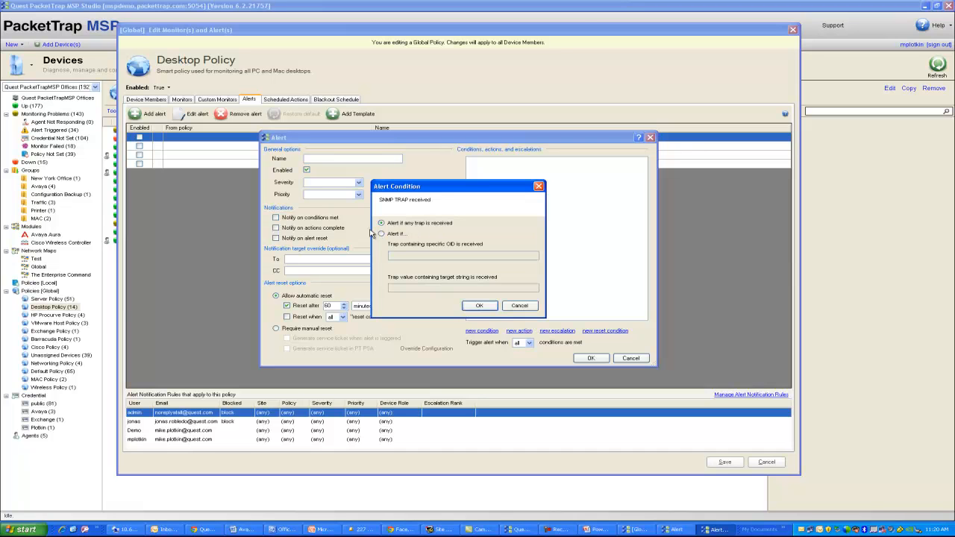
click(381, 233)
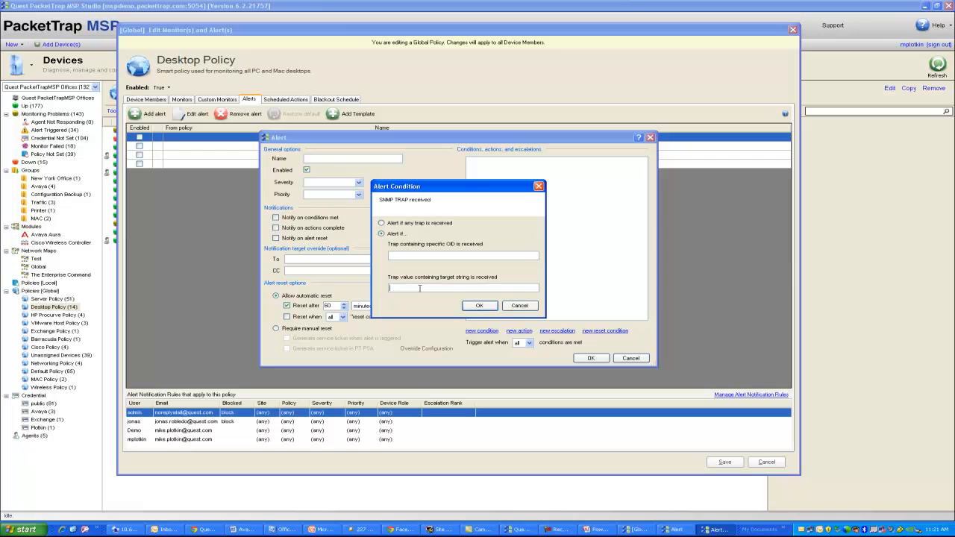
click(529, 308)
Examine the Port Map alert condition's device change and MAC address filter options, and discard the new alert
click(487, 331)
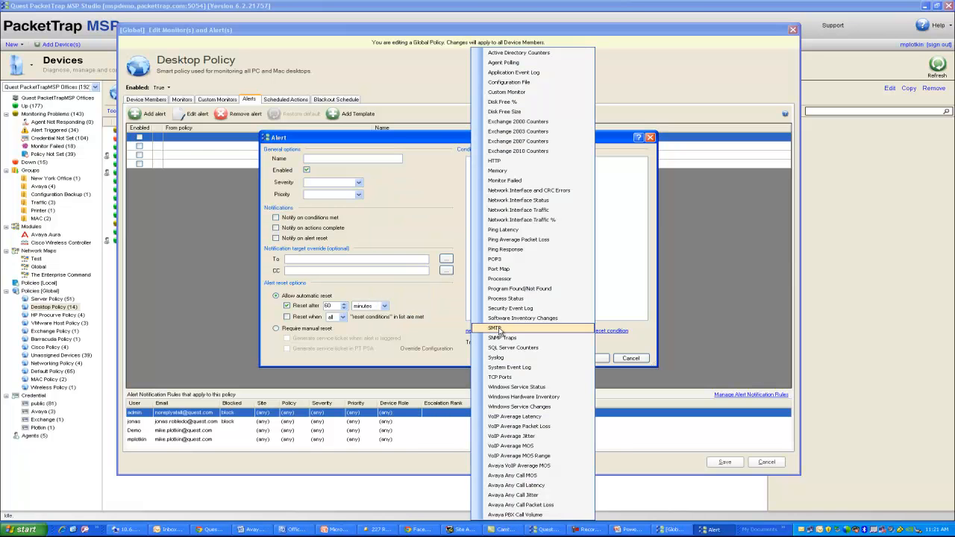
click(511, 270)
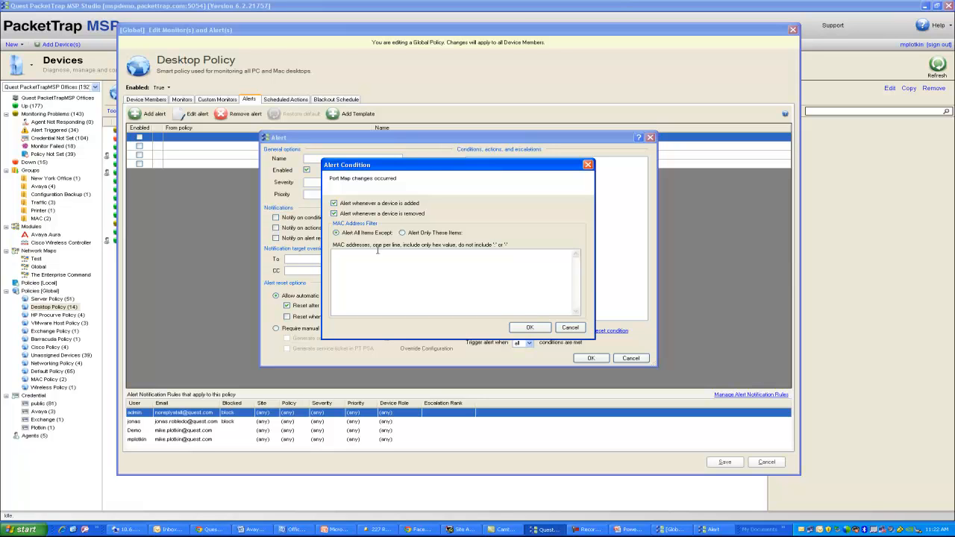
click(578, 329)
click(631, 359)
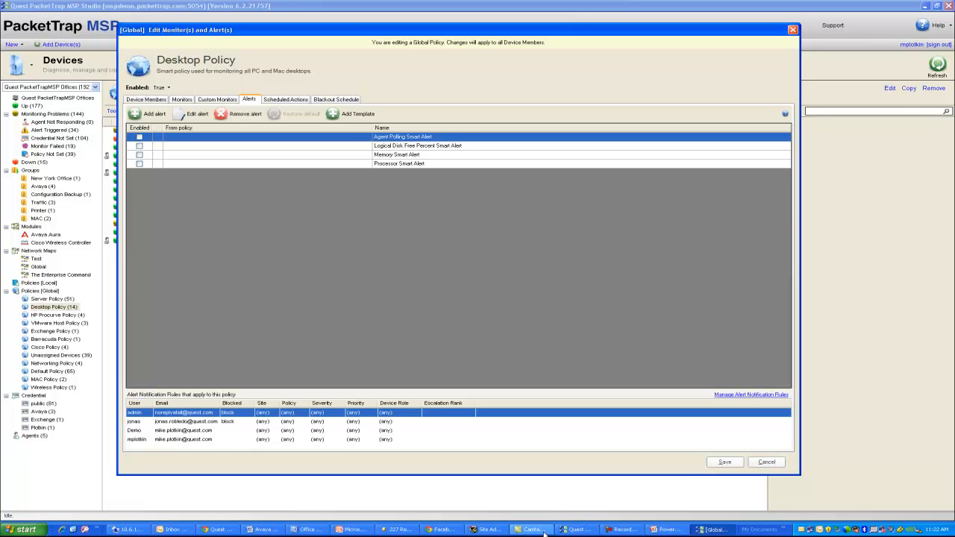
Switch to the PacketTrap MSP webinar slides in PowerPoint and present the closing contact information slide in full screen
click(355, 530)
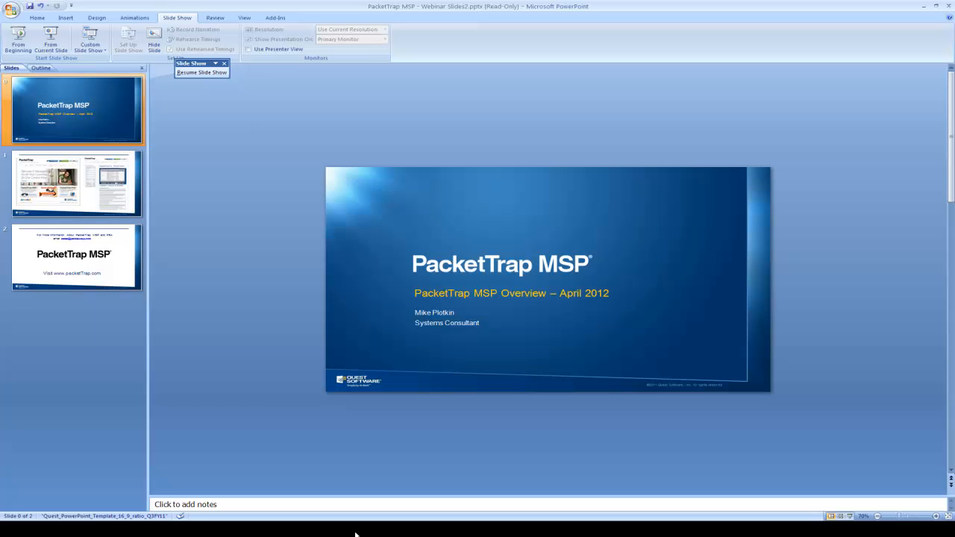
click(116, 293)
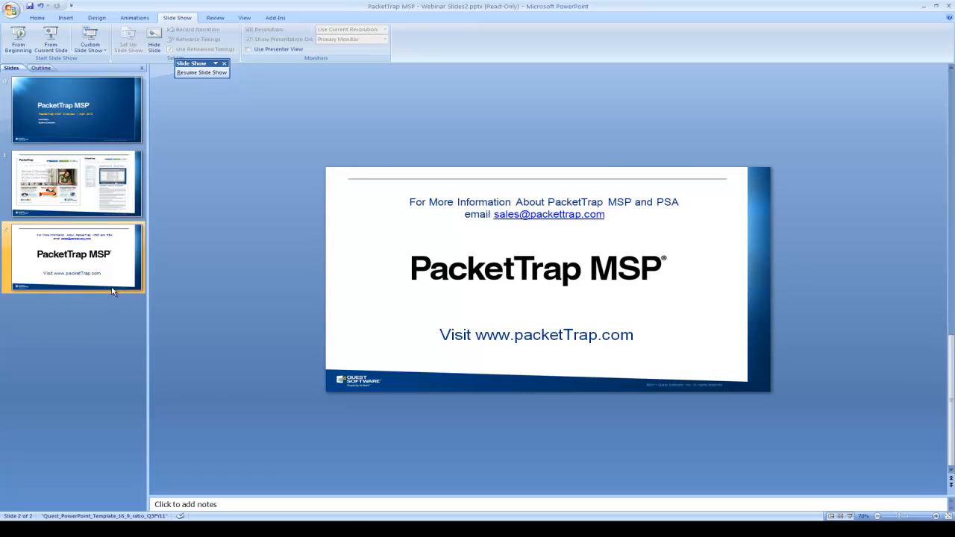
click(64, 48)
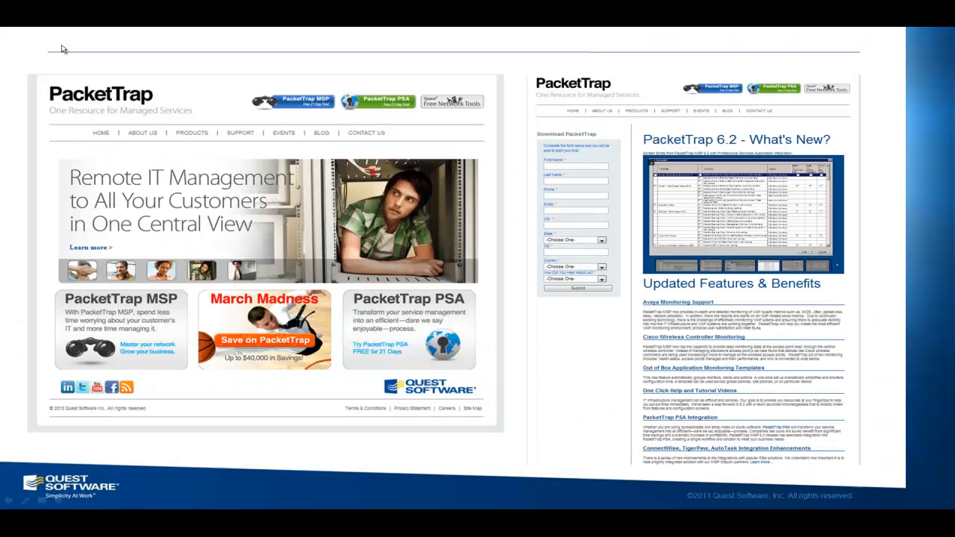
click(250, 189)
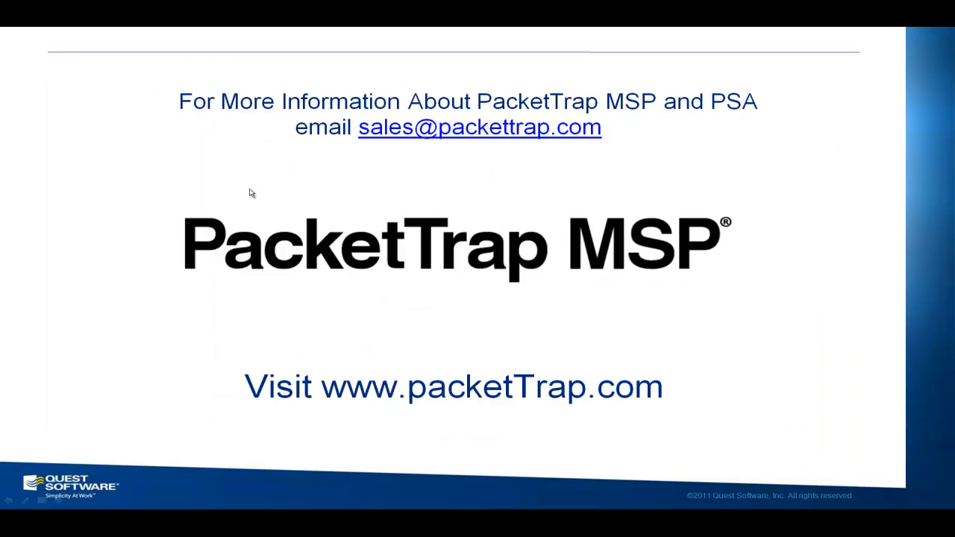